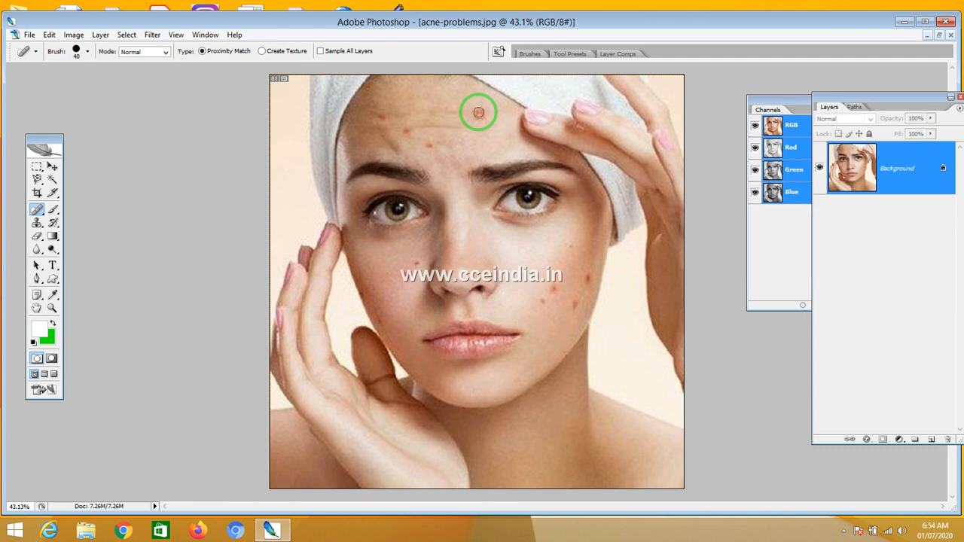
Step: Adjust the Spot Healing Brush to size 90 and heal the large red blemish on the upper forehead
{"action": "key", "text": "bracketright"}
{"action": "key", "text": "bracketright"}
{"action": "key", "text": "bracketright"}
{"action": "key", "text": "bracketright"}
{"action": "key", "text": "bracketright"}
{"action": "key", "text": "bracketright"}
{"action": "key", "text": "bracketleft"}
{"action": "key", "text": "bracketleft"}
{"action": "key", "text": "bracketleft"}
{"action": "key", "text": "bracketleft"}
{"action": "key", "text": "bracketleft"}
{"action": "key", "text": "bracketleft"}
{"action": "key", "text": "bracketleft"}
{"action": "key", "text": "bracketleft"}
{"action": "key", "text": "bracketright"}
{"action": "key", "text": "bracketright"}
{"action": "key", "text": "bracketright"}
{"action": "key", "text": "bracketright"}
{"action": "key", "text": "bracketright"}
{"action": "key", "text": "bracketleft"}
{"action": "key", "text": "bracketleft"}
{"action": "key", "text": "bracketleft"}
{"action": "key", "text": "bracketleft"}
{"action": "key", "text": "bracketleft"}
{"action": "key", "text": "bracketleft"}
{"action": "key", "text": "bracketleft"}
{"action": "key", "text": "bracketright"}
{"action": "key", "text": "bracketright"}
{"action": "key", "text": "bracketright"}
{"action": "key", "text": "bracketright"}
{"action": "key", "text": "bracketright"}
{"action": "key", "text": "bracketright"}
{"action": "key", "text": "bracketright"}
{"action": "key", "text": "bracketright"}
{"action": "key", "text": "bracketright"}
{"action": "key", "text": "bracketright"}
{"action": "key", "text": "bracketleft"}
{"action": "key", "text": "bracketleft"}
{"action": "key", "text": "bracketleft"}
{"action": "key", "text": "bracketleft"}
{"action": "key", "text": "bracketleft"}
{"action": "key", "text": "bracketleft"}
{"action": "key", "text": "bracketleft"}
{"action": "key", "text": "bracketleft"}
{"action": "key", "text": "bracketleft"}
{"action": "left_click", "coordinate": [478, 112]}
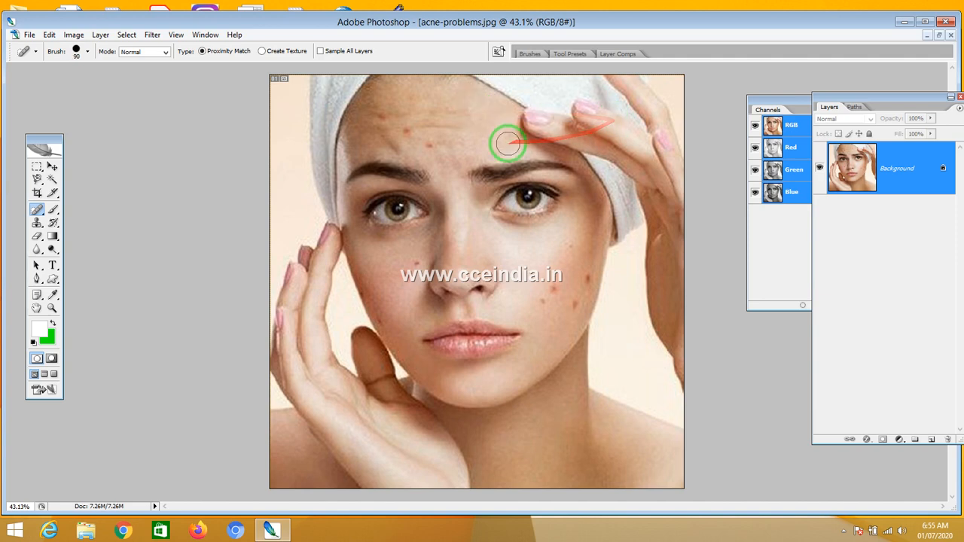
Step: Try healing other forehead and cheek blemishes with brush sizes 90 and 175, and undo all healing made so far
{"action": "left_click", "coordinate": [409, 130]}
{"action": "left_click", "coordinate": [430, 151]}
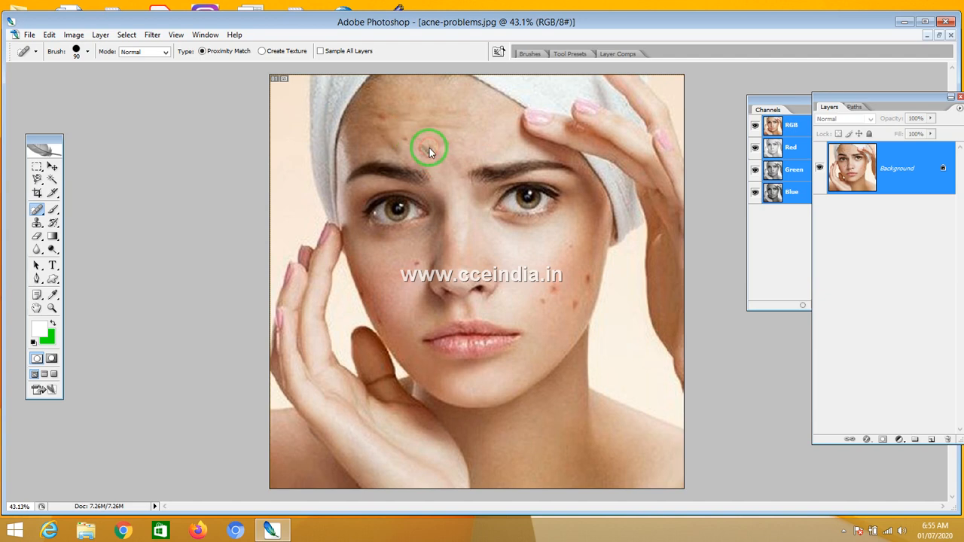
{"action": "left_click", "coordinate": [485, 223]}
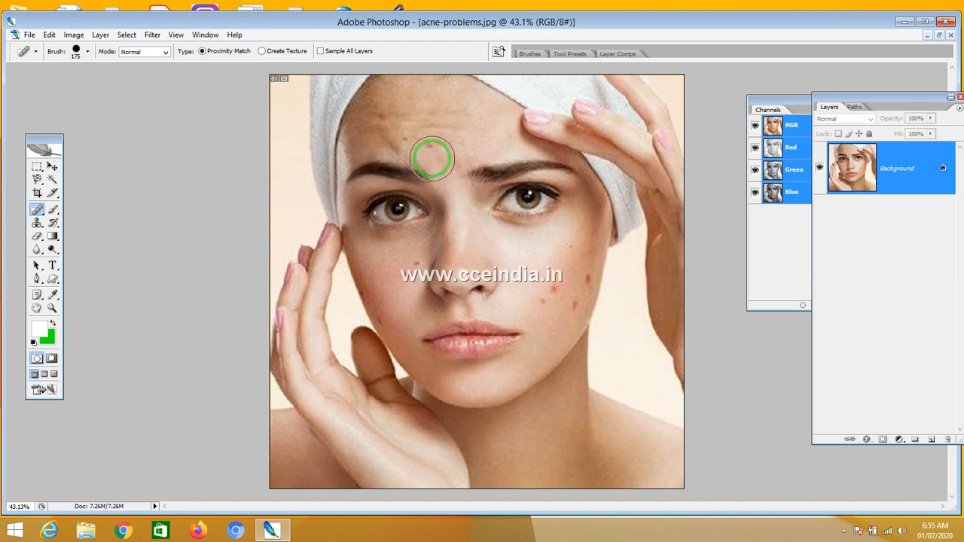
{"action": "left_click", "coordinate": [549, 294]}
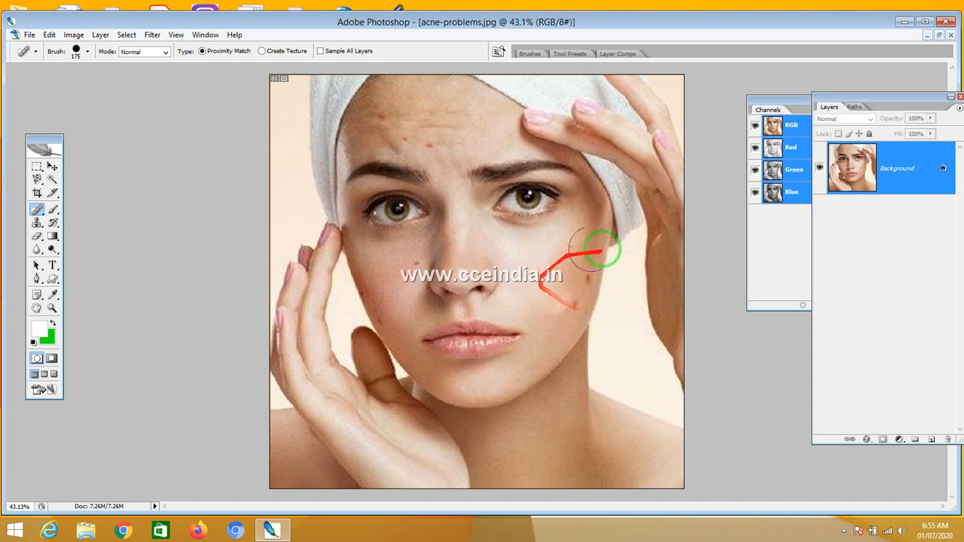
{"action": "key", "text": "z"}
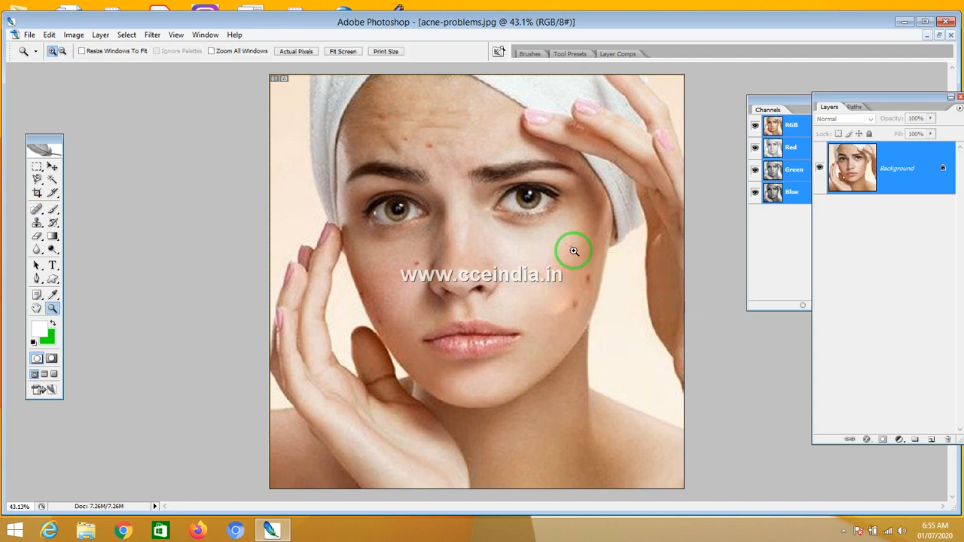
{"action": "key", "text": "ctrl+z"}
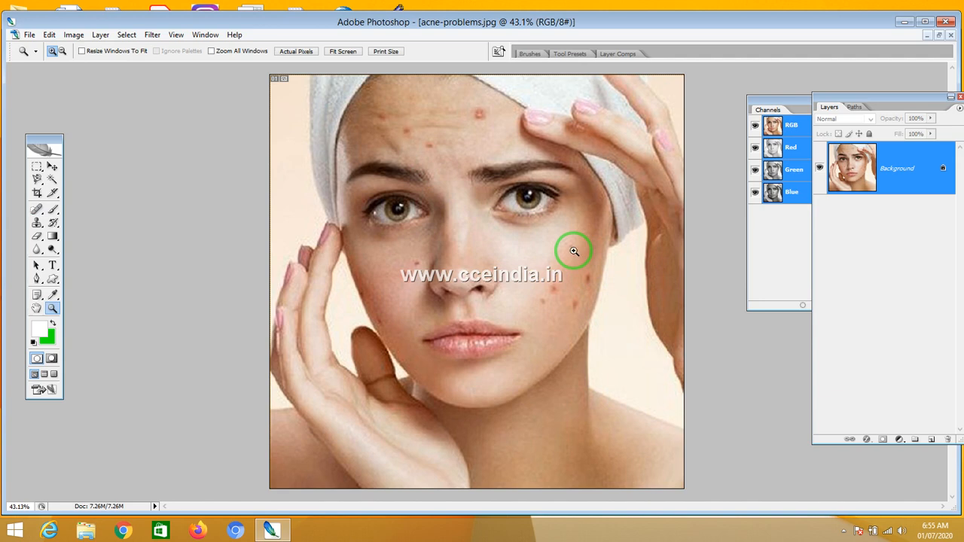
Step: Heal the blemishes on the cheek at the photo's right with the Spot Healing Brush at sizes 70 and 60
{"action": "left_click", "coordinate": [39, 213]}
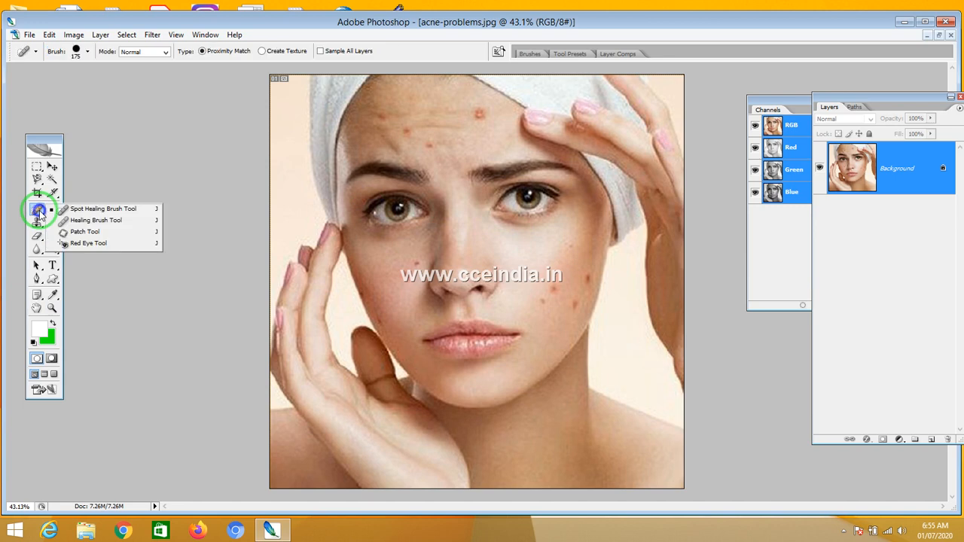
{"action": "left_click", "coordinate": [86, 209]}
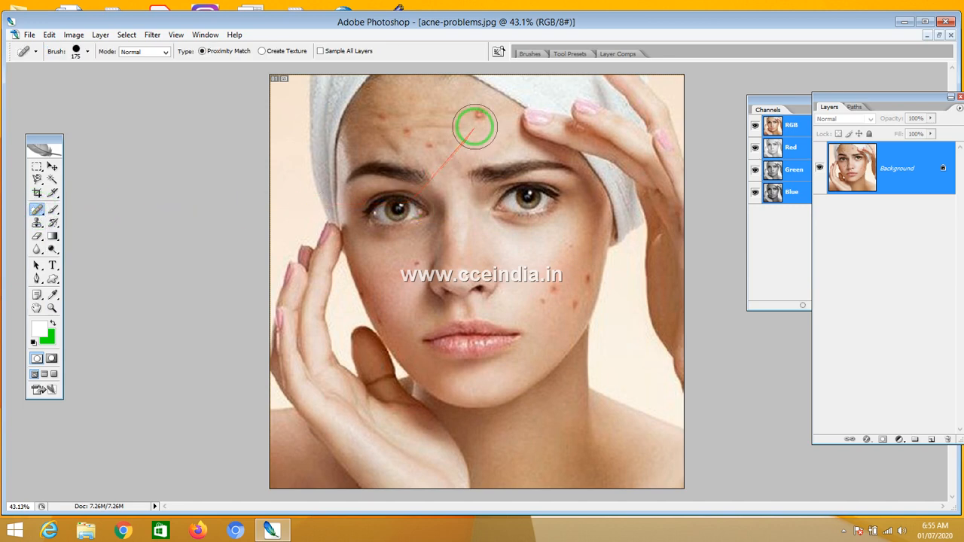
{"action": "key", "text": "z"}
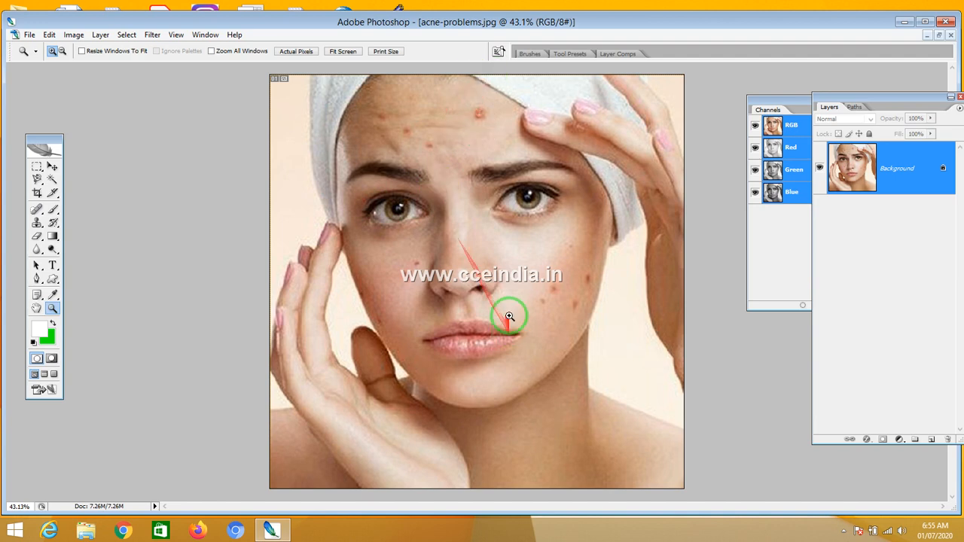
{"action": "left_click_drag", "start_coordinate": [511, 233], "coordinate": [641, 372]}
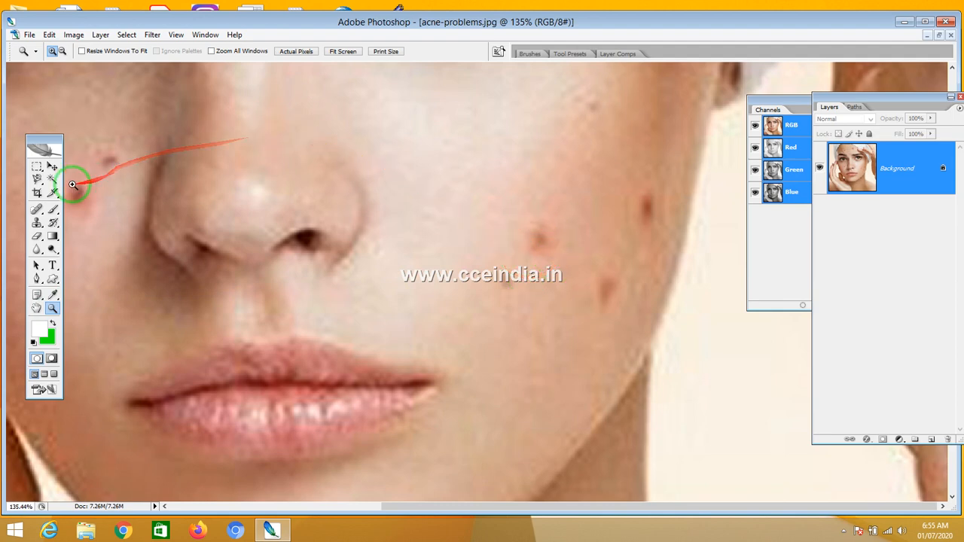
{"action": "left_click", "coordinate": [41, 211]}
{"action": "right_click", "coordinate": [42, 214]}
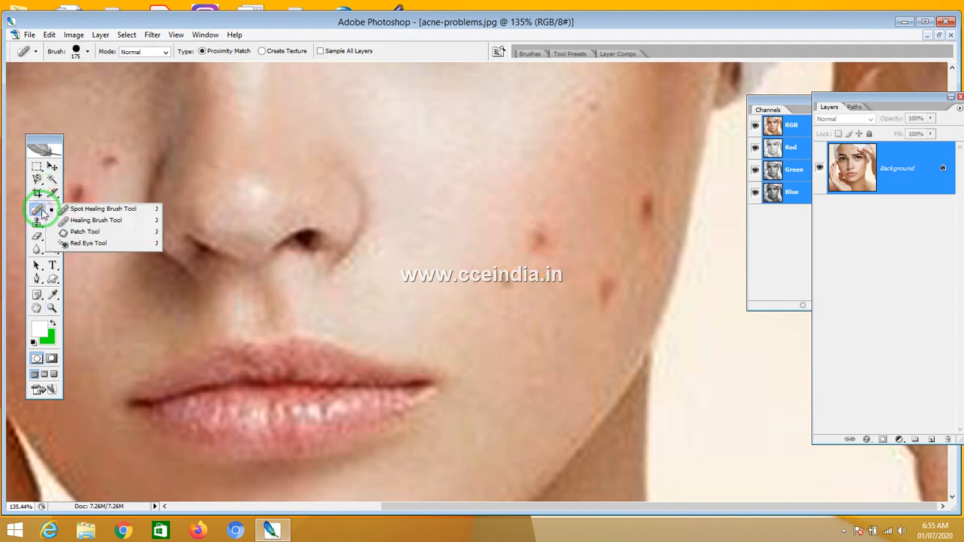
{"action": "left_click", "coordinate": [83, 209]}
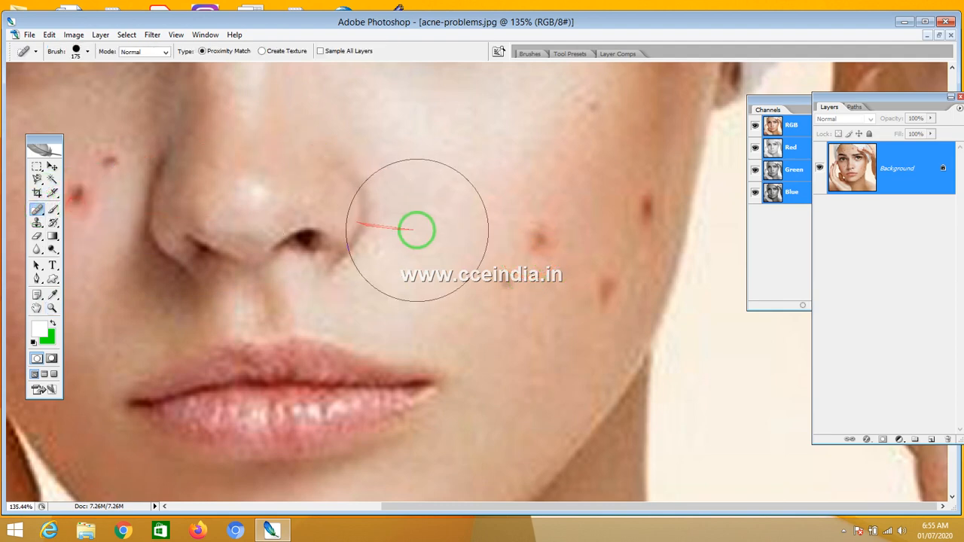
{"action": "key", "text": "bracketleft"}
{"action": "key", "text": "bracketleft"}
{"action": "key", "text": "bracketleft"}
{"action": "key", "text": "bracketleft"}
{"action": "key", "text": "bracketleft"}
{"action": "key", "text": "bracketleft"}
{"action": "key", "text": "bracketleft"}
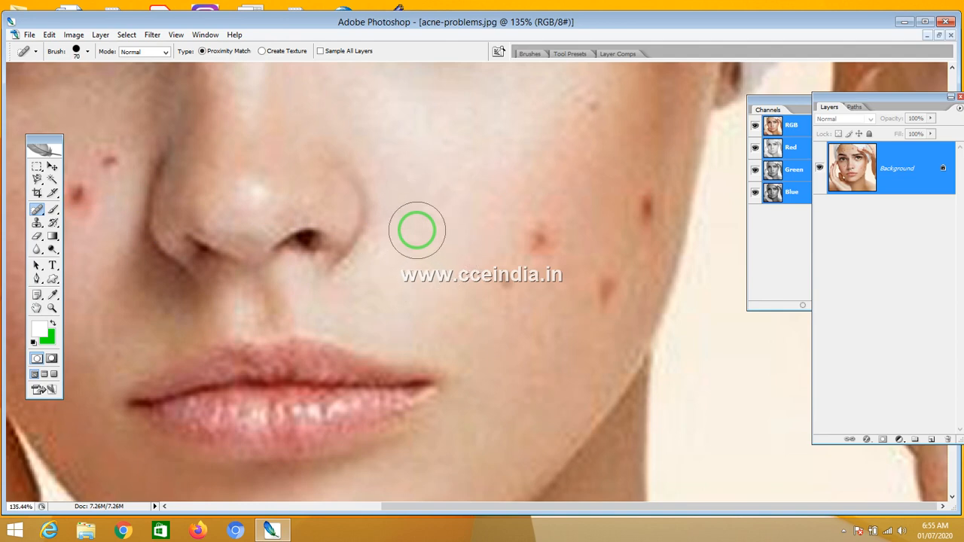
{"action": "left_click", "coordinate": [536, 235]}
{"action": "left_click", "coordinate": [653, 207]}
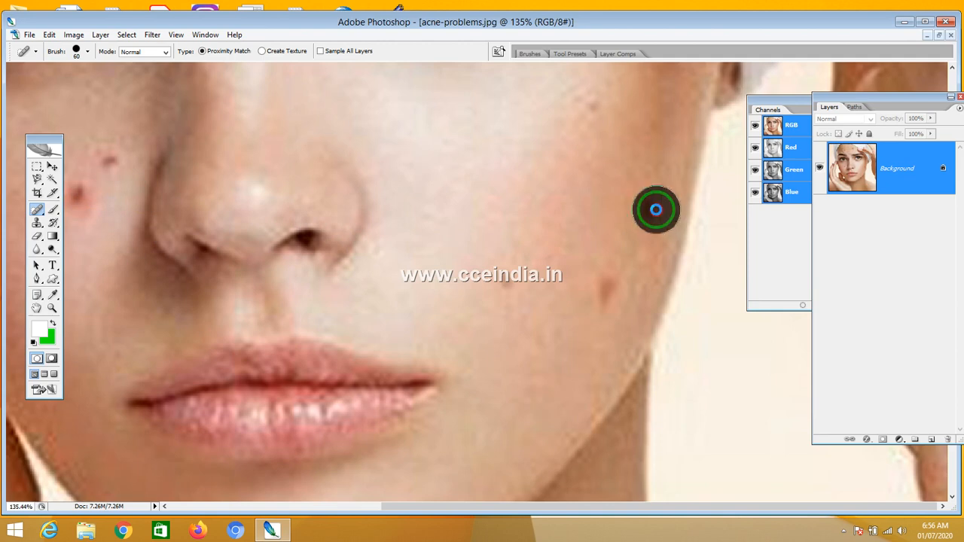
{"action": "left_click", "coordinate": [608, 286]}
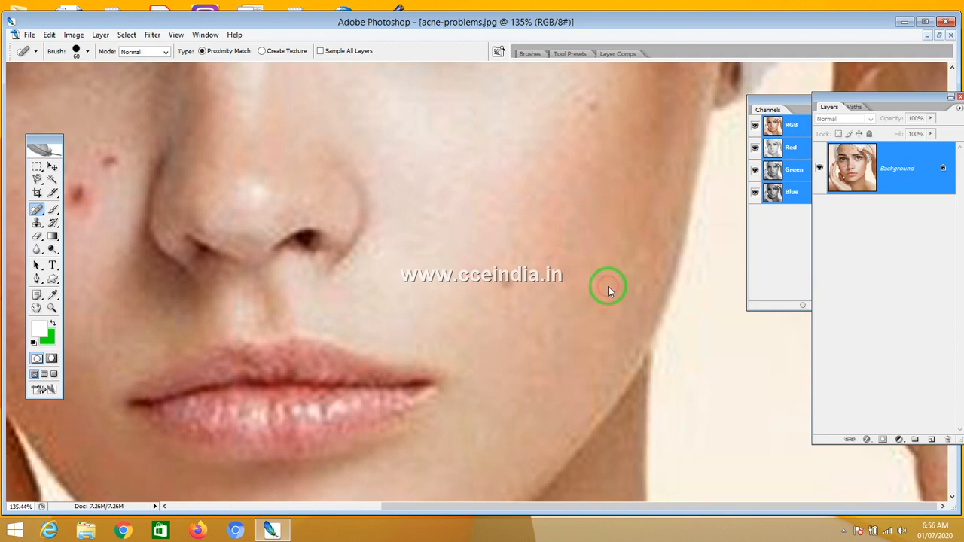
{"action": "left_click", "coordinate": [509, 285]}
{"action": "left_click", "coordinate": [589, 96]}
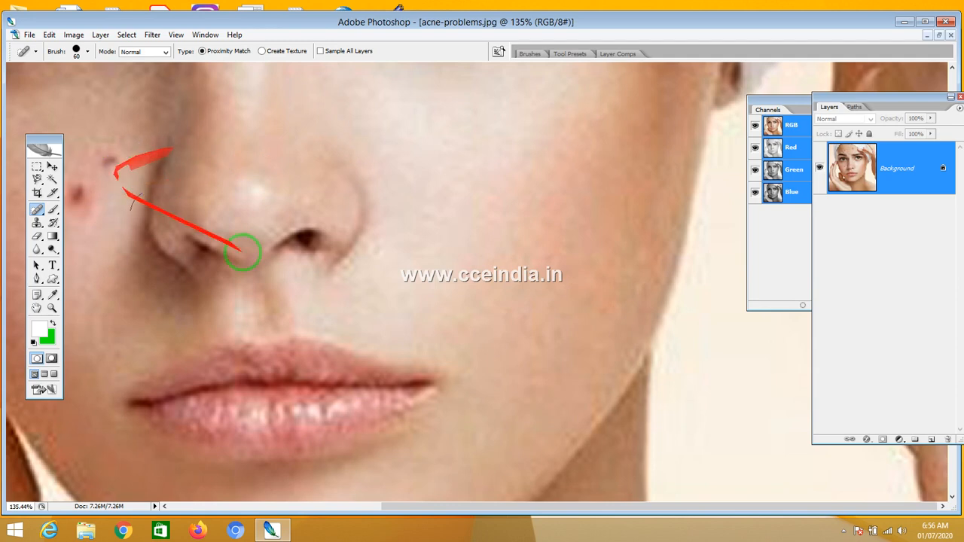
Step: Bring the two blemishes on the opposite cheek into view and reactivate the Spot Healing Brush
{"action": "left_click", "coordinate": [37, 308]}
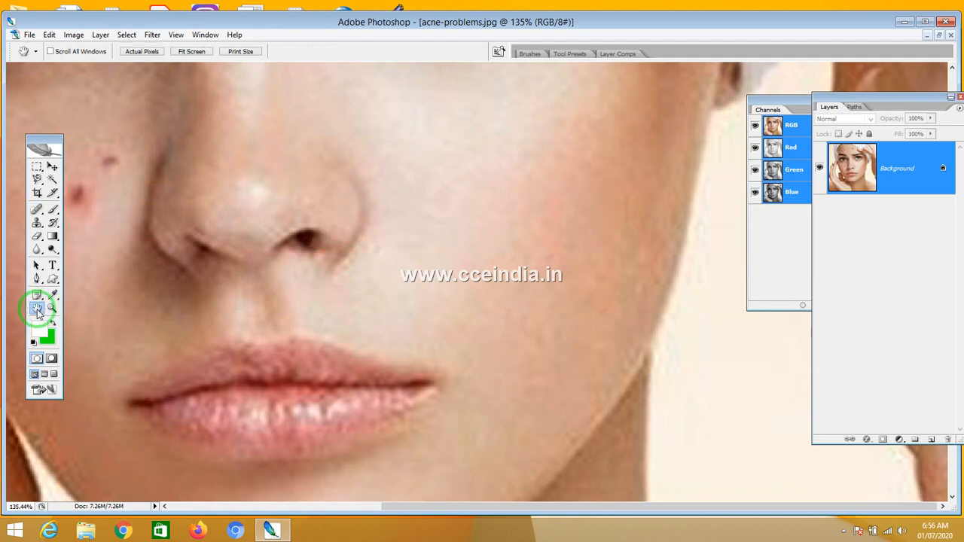
{"action": "left_click_drag", "start_coordinate": [173, 231], "coordinate": [323, 248]}
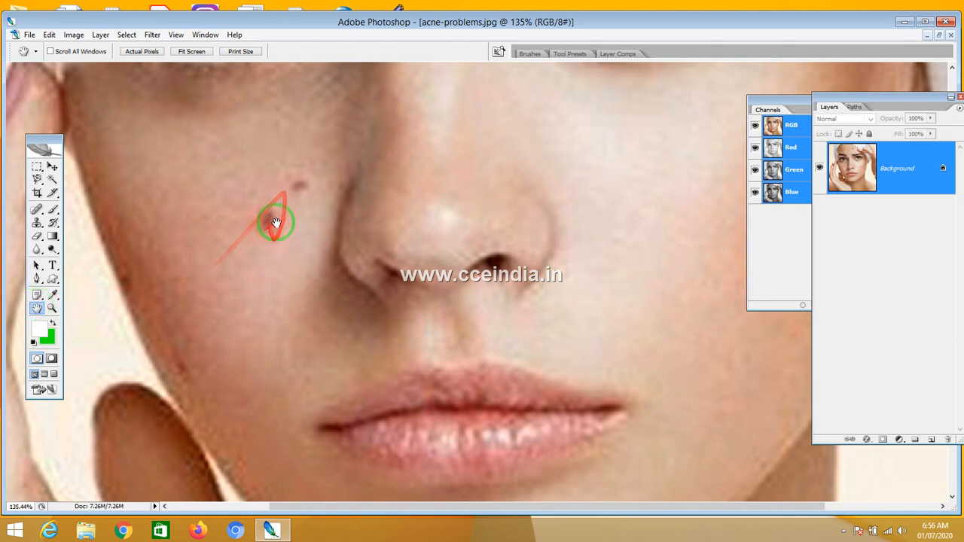
{"action": "left_click", "coordinate": [37, 210]}
Step: Try healing both blemishes beside the nose at once with brush size 175, and undo it
{"action": "key", "text": "bracketright"}
{"action": "key", "text": "bracketright"}
{"action": "key", "text": "bracketright"}
{"action": "key", "text": "bracketright"}
{"action": "key", "text": "bracketright"}
{"action": "key", "text": "bracketright"}
{"action": "key", "text": "bracketright"}
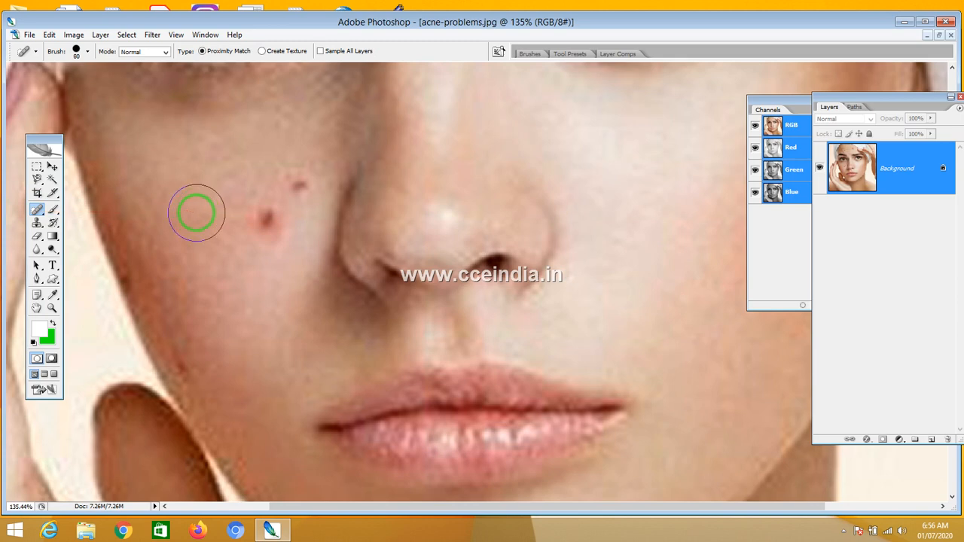
{"action": "left_click", "coordinate": [259, 199]}
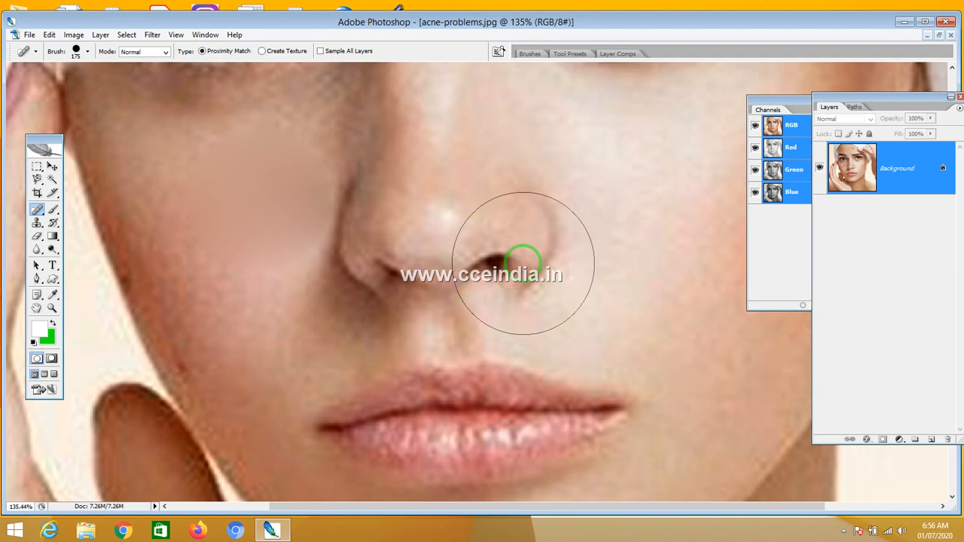
{"action": "key", "text": "ctrl+z"}
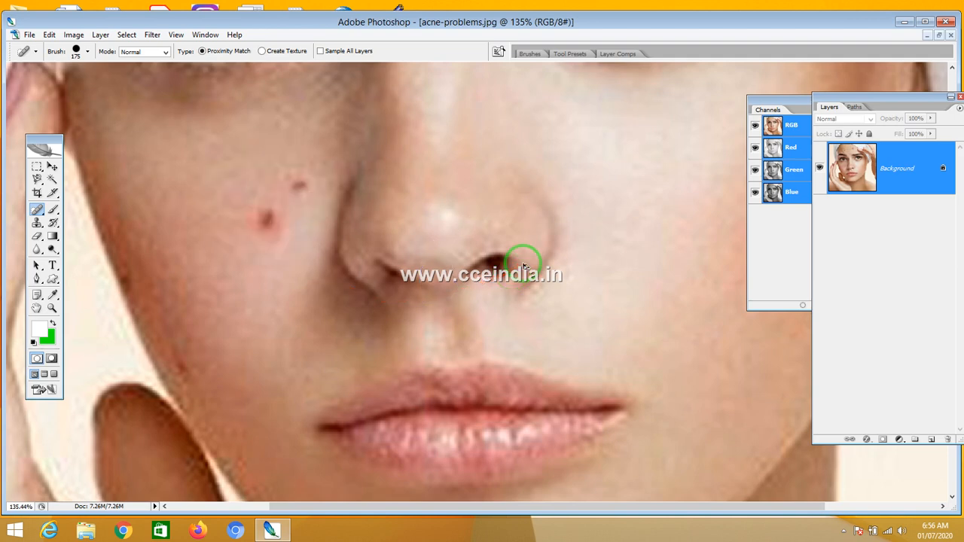
Step: Heal the two blemishes beside the nose and the lower spot near the cheek's outer edge with brush size 60
{"action": "key", "text": "bracketleft"}
{"action": "key", "text": "bracketleft"}
{"action": "key", "text": "bracketleft"}
{"action": "key", "text": "bracketleft"}
{"action": "key", "text": "bracketleft"}
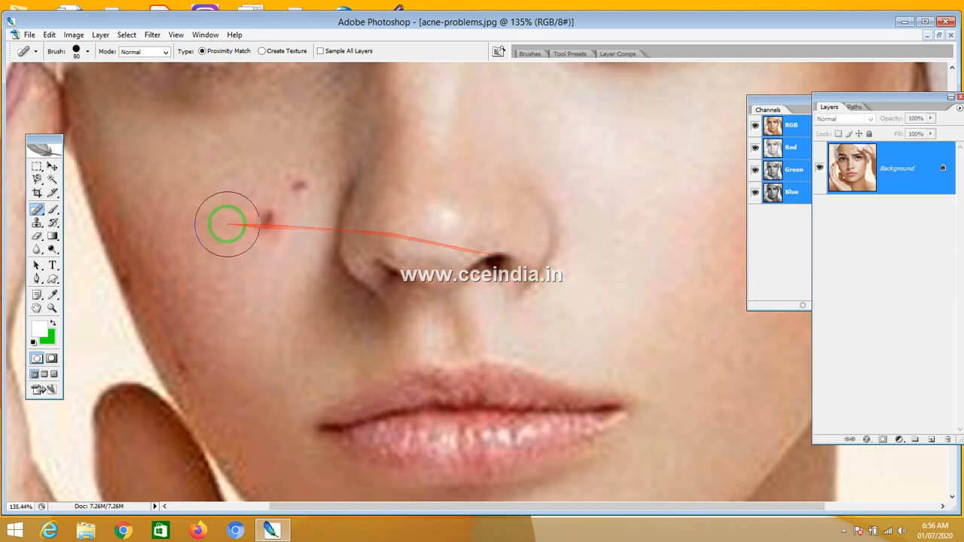
{"action": "key", "text": "bracketleft"}
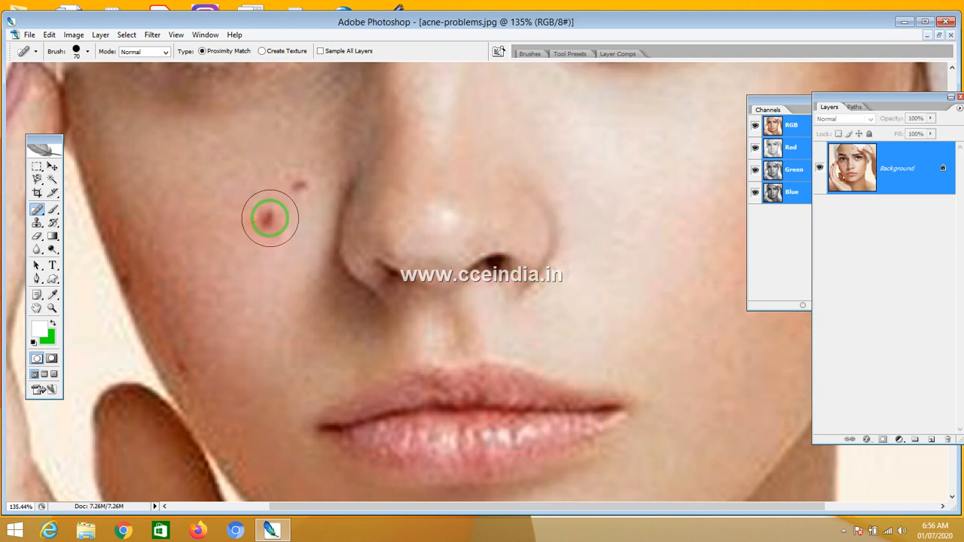
{"action": "key", "text": "bracketleft"}
{"action": "left_click", "coordinate": [269, 219]}
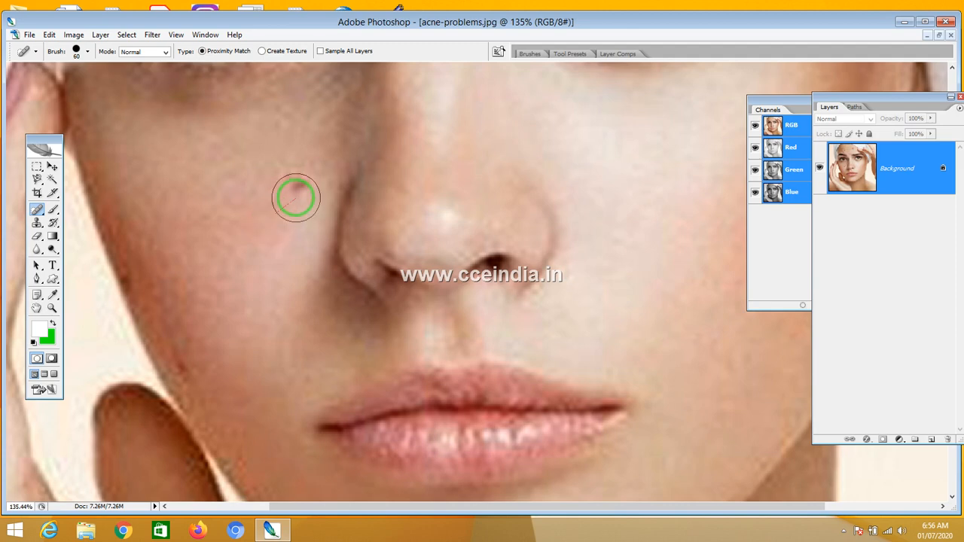
{"action": "left_click", "coordinate": [298, 188]}
{"action": "left_click", "coordinate": [218, 198]}
{"action": "left_click", "coordinate": [290, 247]}
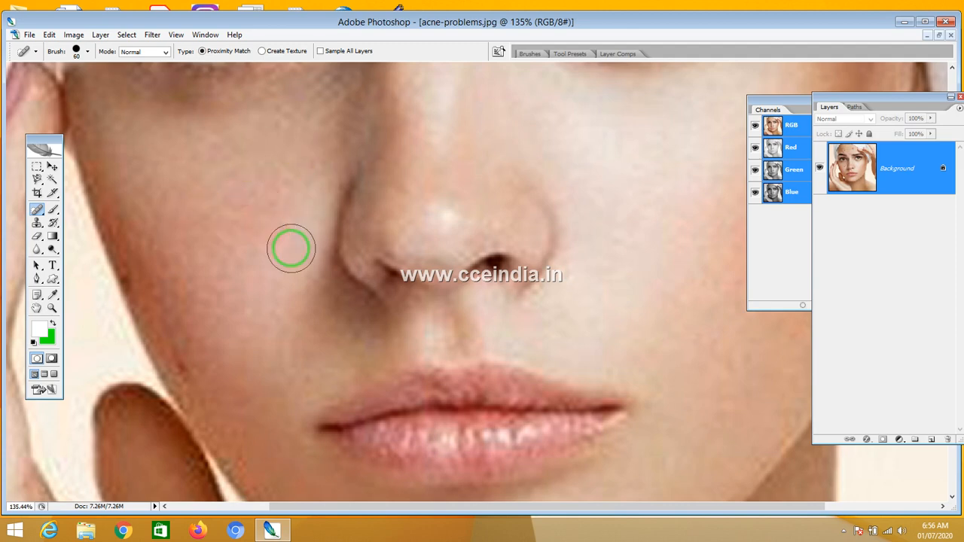
{"action": "left_click", "coordinate": [194, 352]}
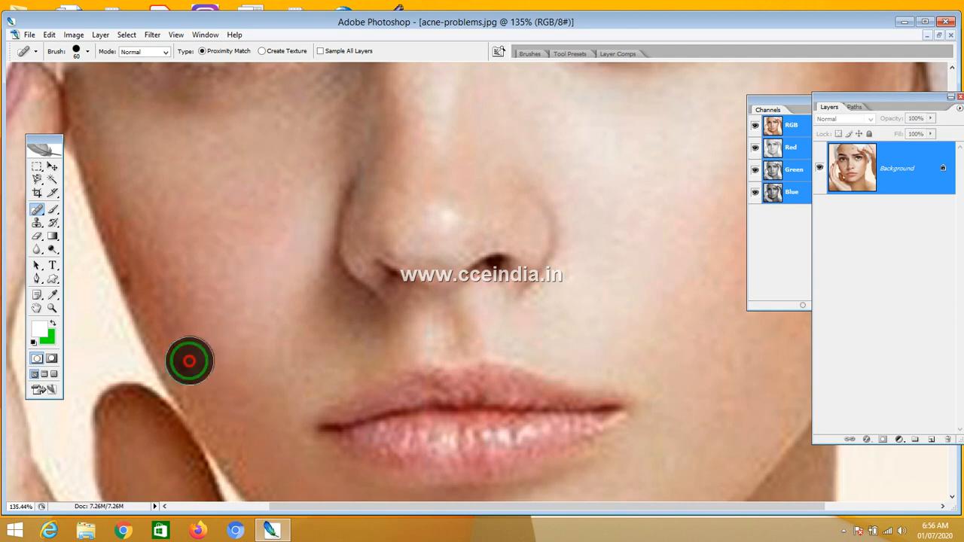
Step: Try to heal the dark spot on the cheek's outer edge with the size 60 brush
{"action": "left_click", "coordinate": [141, 282]}
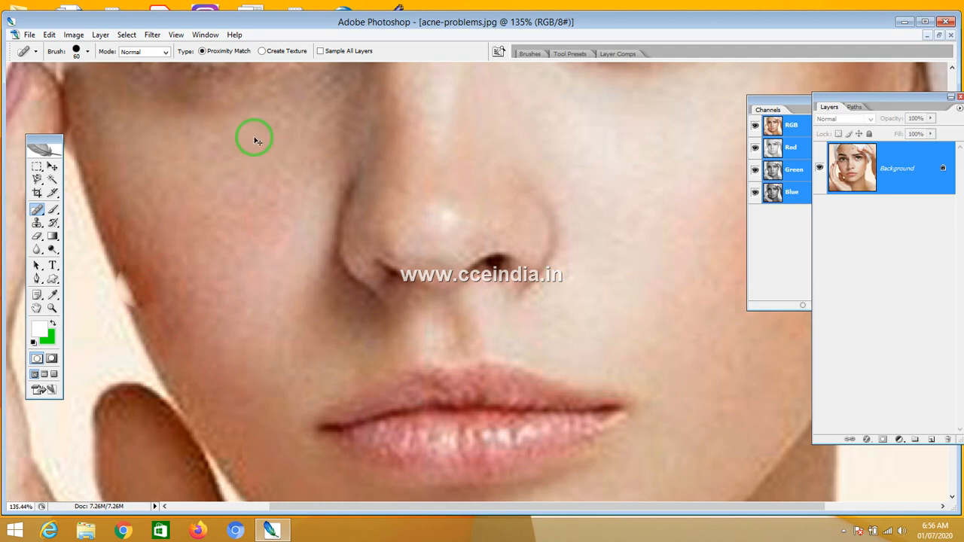
{"action": "left_click", "coordinate": [131, 278]}
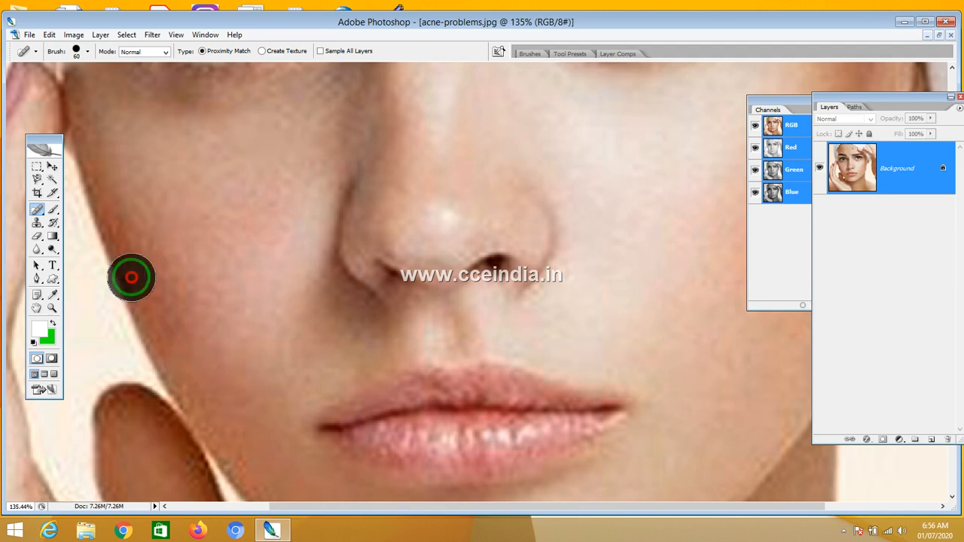
{"action": "left_click", "coordinate": [293, 271]}
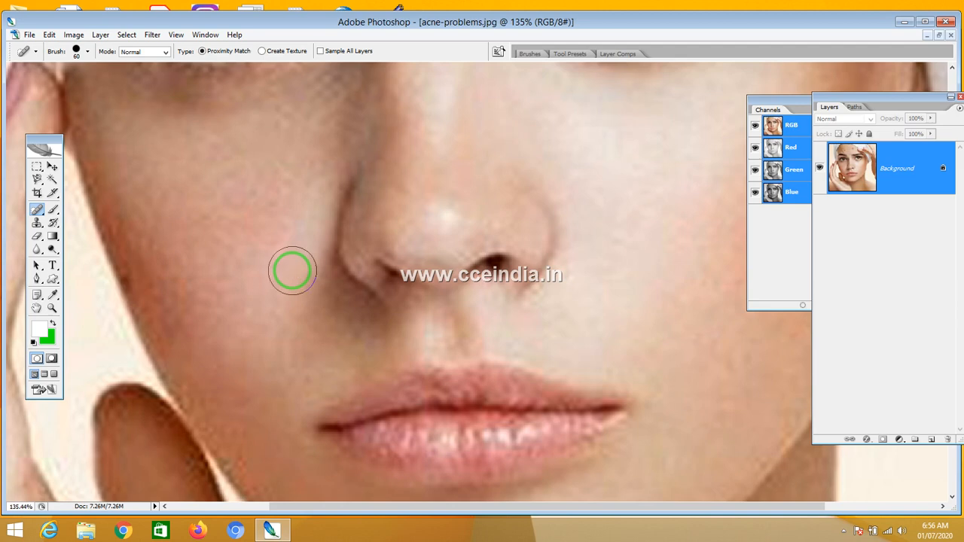
Step: Reduce the Spot Healing Brush to size 10 and heal the dark spot on the cheek's outer edge
{"action": "key", "text": "bracketleft"}
{"action": "key", "text": "bracketleft"}
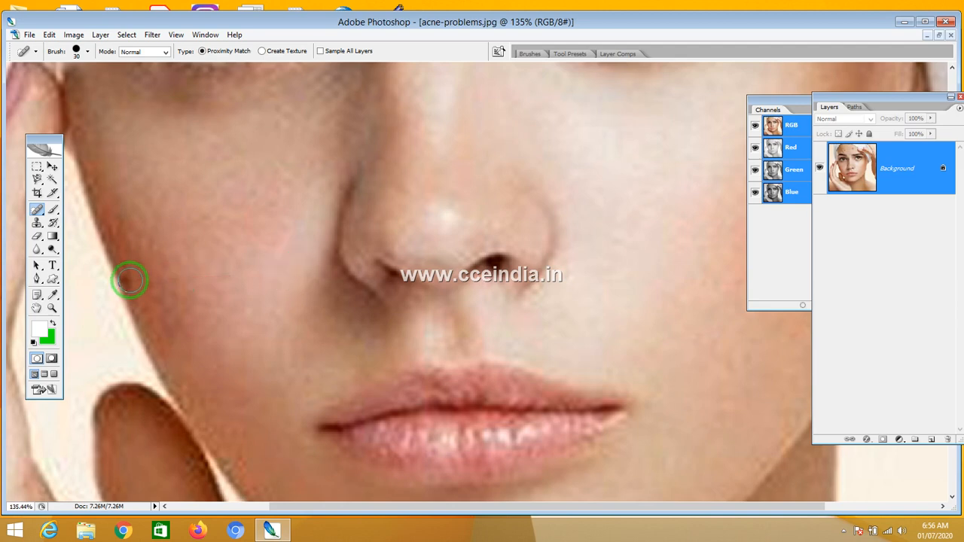
{"action": "mouse_move", "coordinate": [130, 284]}
{"action": "left_mouse_down"}
{"action": "mouse_move", "coordinate": [231, 239]}
{"action": "mouse_move", "coordinate": [259, 239]}
{"action": "left_mouse_up"}
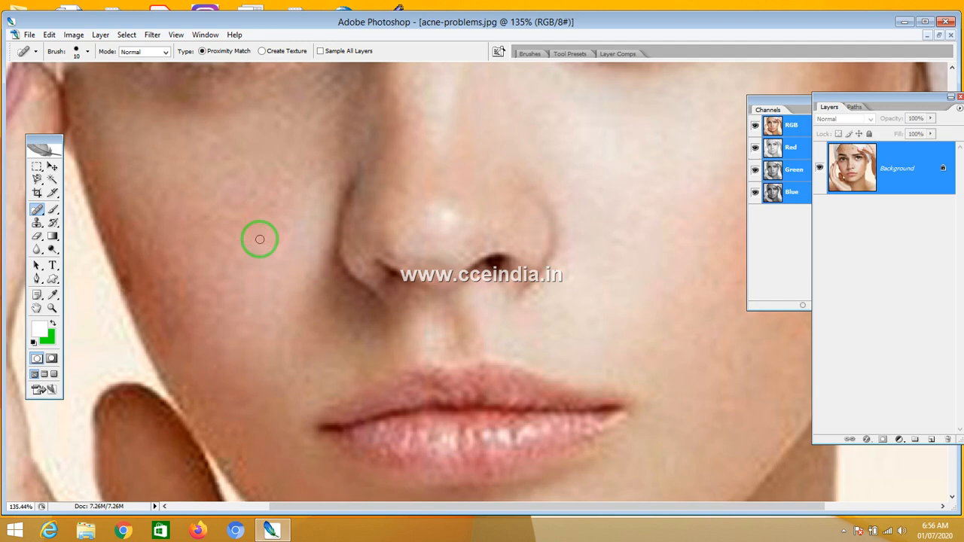
{"action": "mouse_move", "coordinate": [260, 239]}
{"action": "left_mouse_down"}
{"action": "mouse_move", "coordinate": [181, 241]}
{"action": "mouse_move", "coordinate": [133, 292]}
{"action": "mouse_move", "coordinate": [125, 282]}
{"action": "mouse_move", "coordinate": [158, 257]}
{"action": "mouse_move", "coordinate": [121, 279]}
{"action": "mouse_move", "coordinate": [145, 276]}
{"action": "mouse_move", "coordinate": [126, 264]}
{"action": "left_mouse_up"}
{"action": "left_click", "coordinate": [123, 283]}
{"action": "left_click", "coordinate": [120, 279]}
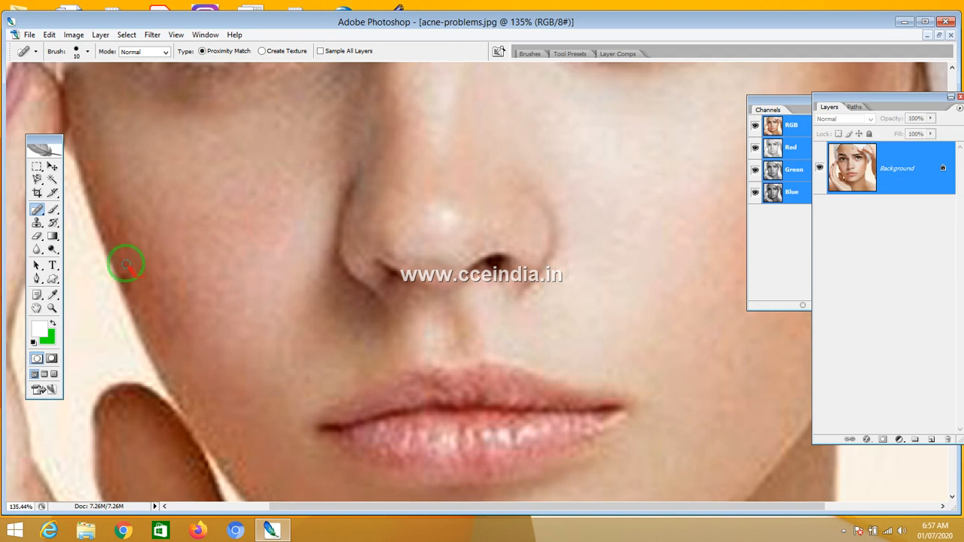
Step: Heal the four red blemishes on the forehead with the Spot Healing Brush at size 60
{"action": "left_click", "coordinate": [37, 307]}
{"action": "left_click_drag", "start_coordinate": [416, 181], "coordinate": [429, 427]}
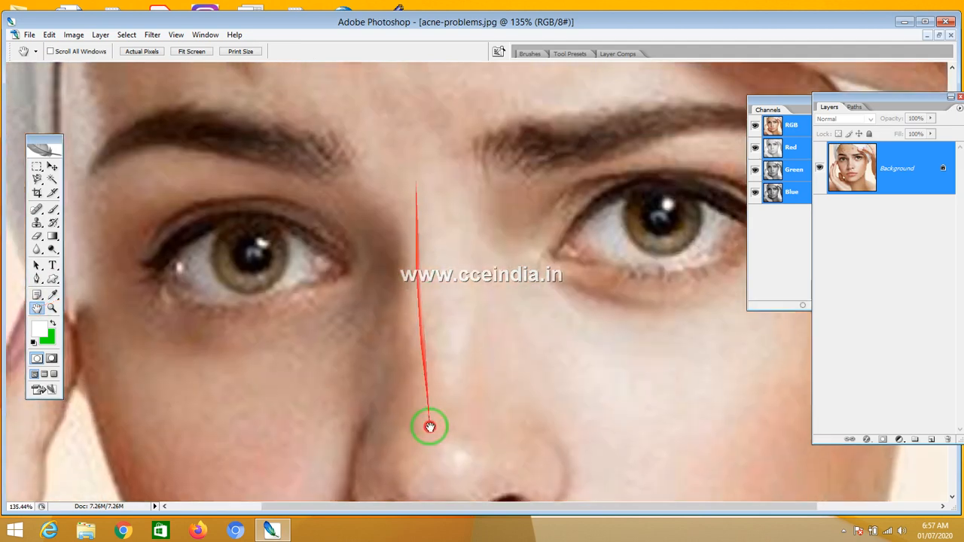
{"action": "left_click_drag", "start_coordinate": [459, 206], "coordinate": [506, 394]}
{"action": "left_click_drag", "start_coordinate": [612, 215], "coordinate": [416, 264]}
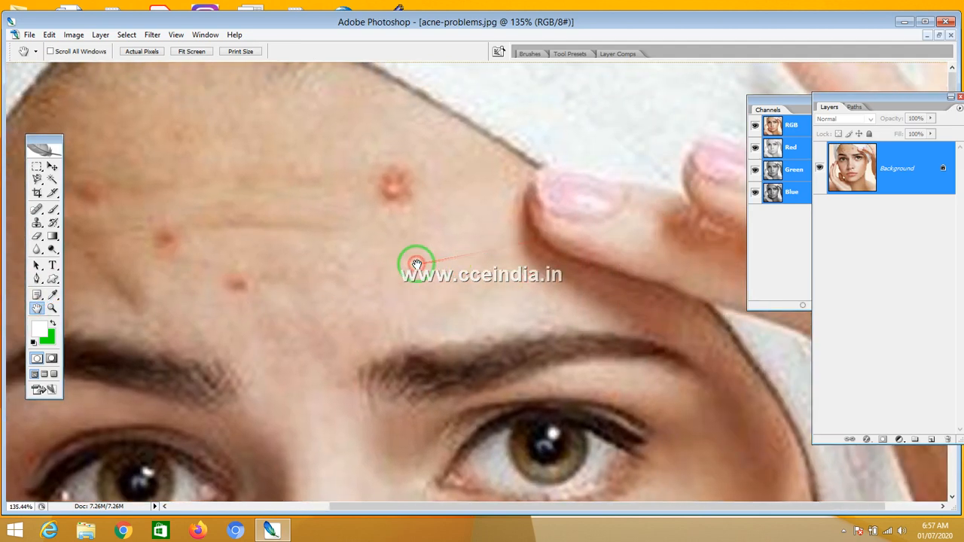
{"action": "left_click", "coordinate": [38, 209]}
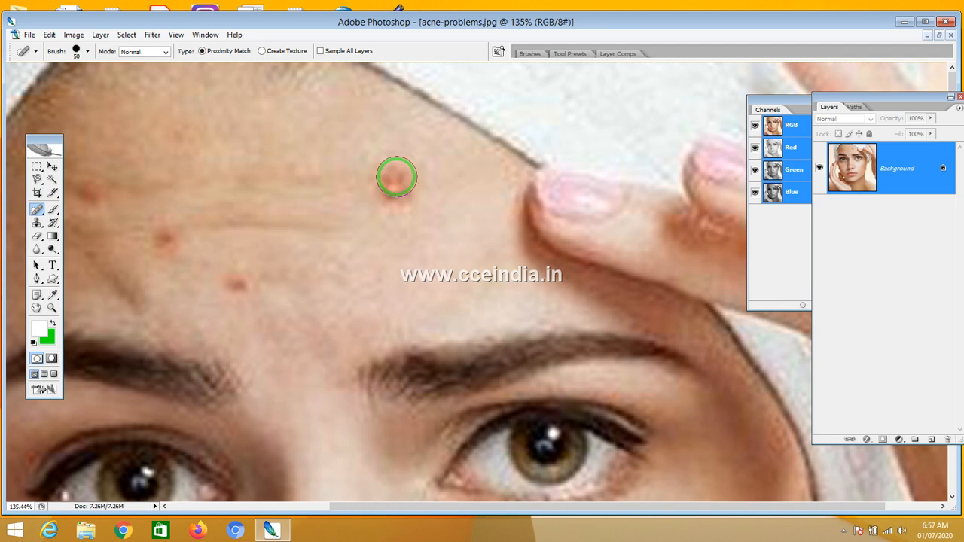
{"action": "key", "text": "bracketright"}
{"action": "left_click", "coordinate": [397, 176]}
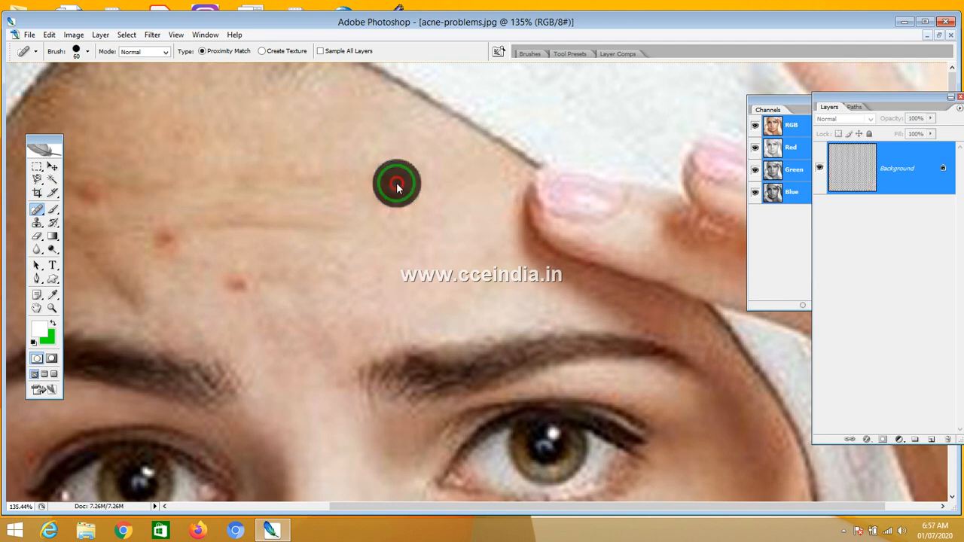
{"action": "left_click", "coordinate": [239, 284]}
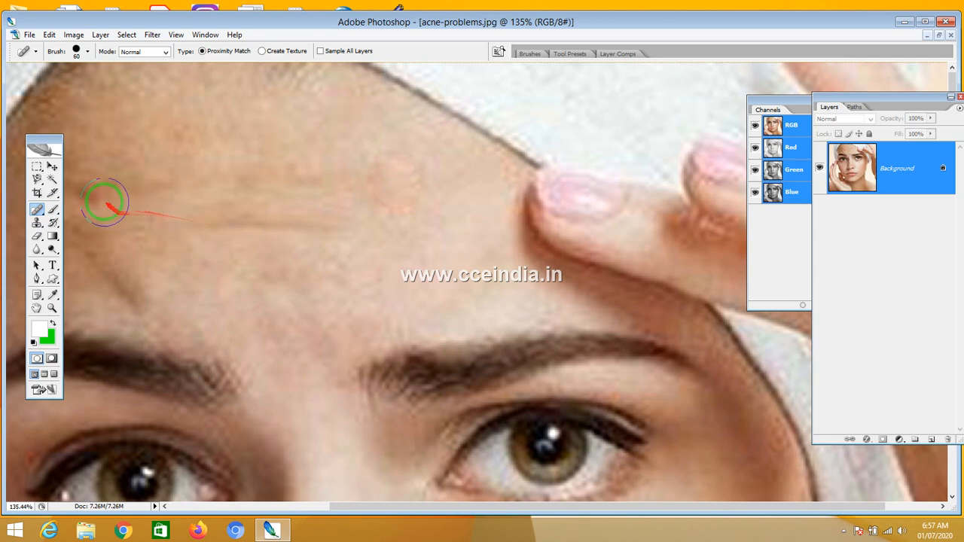
{"action": "left_click", "coordinate": [99, 196]}
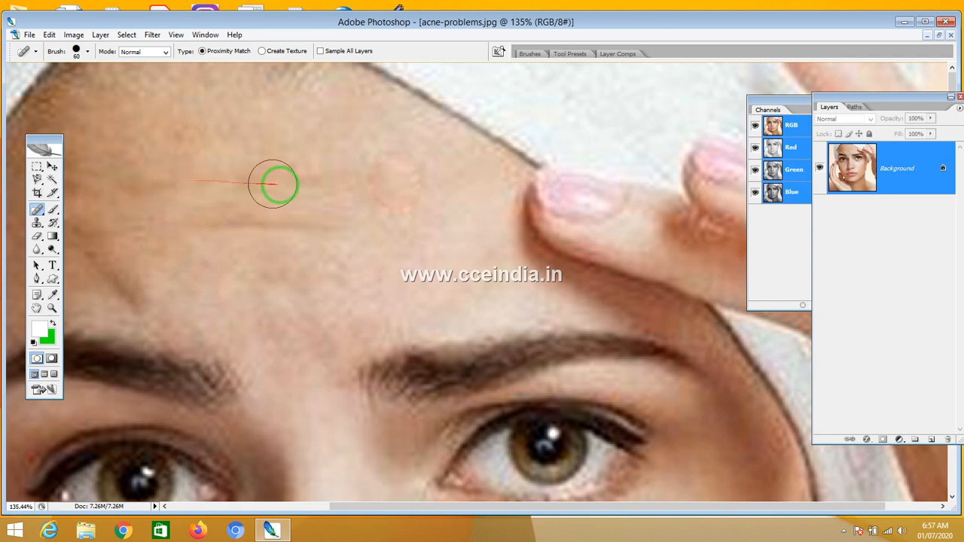
Step: Smooth the lower horizontal wrinkle across the forehead with the size 60 Spot Healing Brush
{"action": "left_click", "coordinate": [319, 221]}
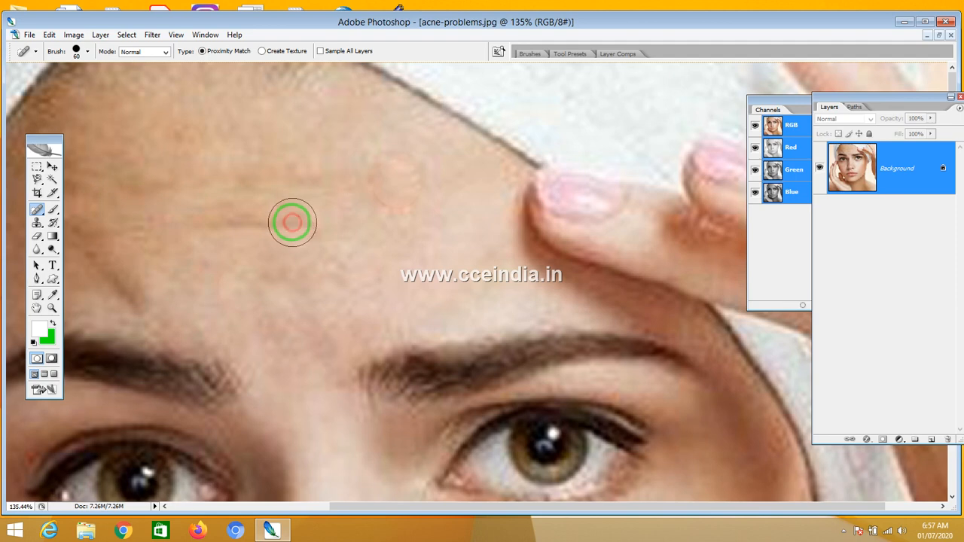
{"action": "left_click", "coordinate": [266, 221]}
{"action": "left_click", "coordinate": [226, 220]}
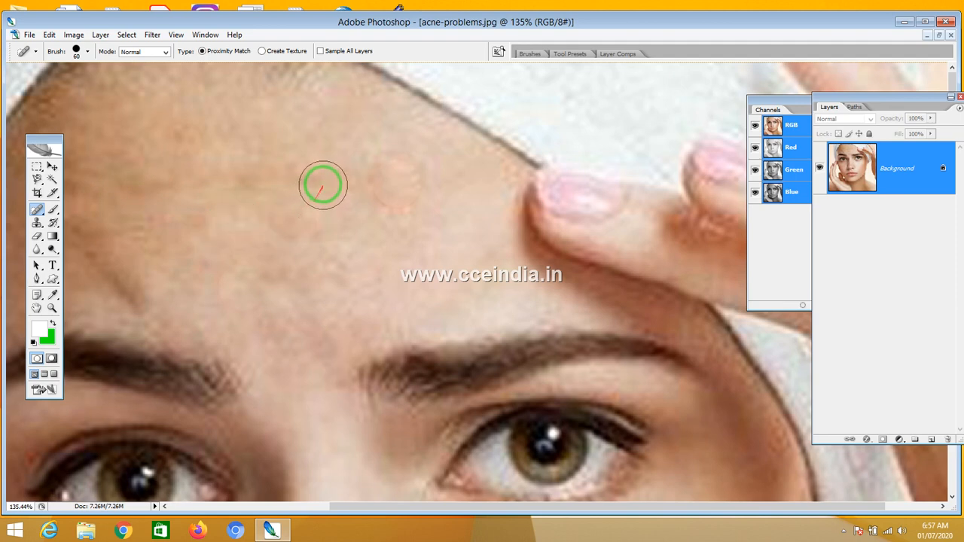
Step: Heal the crease above the eyebrow, undo the last stroke, and retouch the area with brush size 50
{"action": "left_click", "coordinate": [121, 290]}
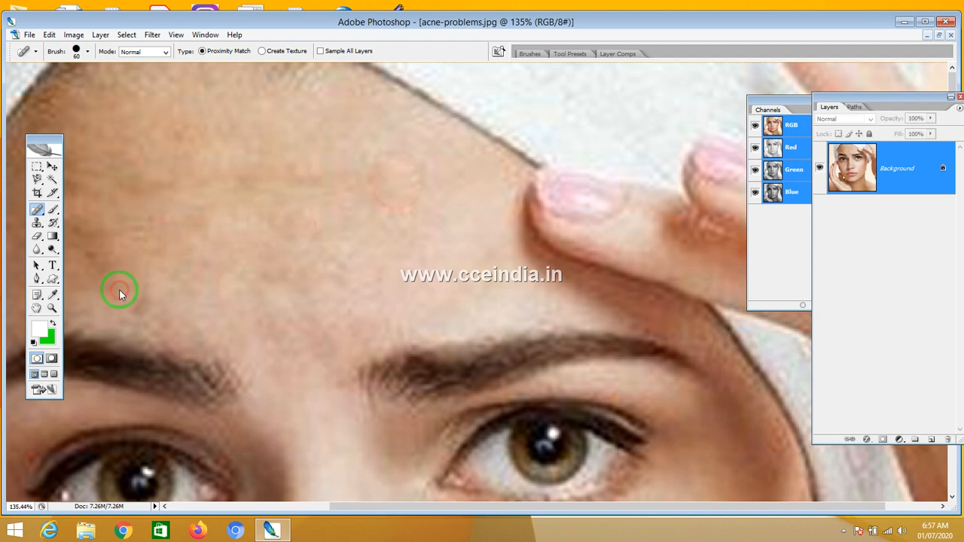
{"action": "left_click", "coordinate": [104, 270]}
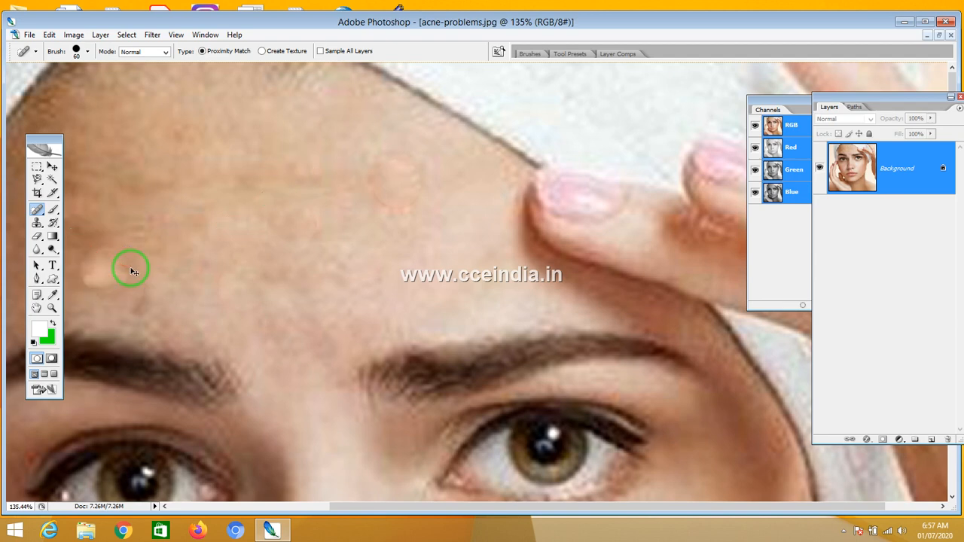
{"action": "key", "text": "ctrl+z"}
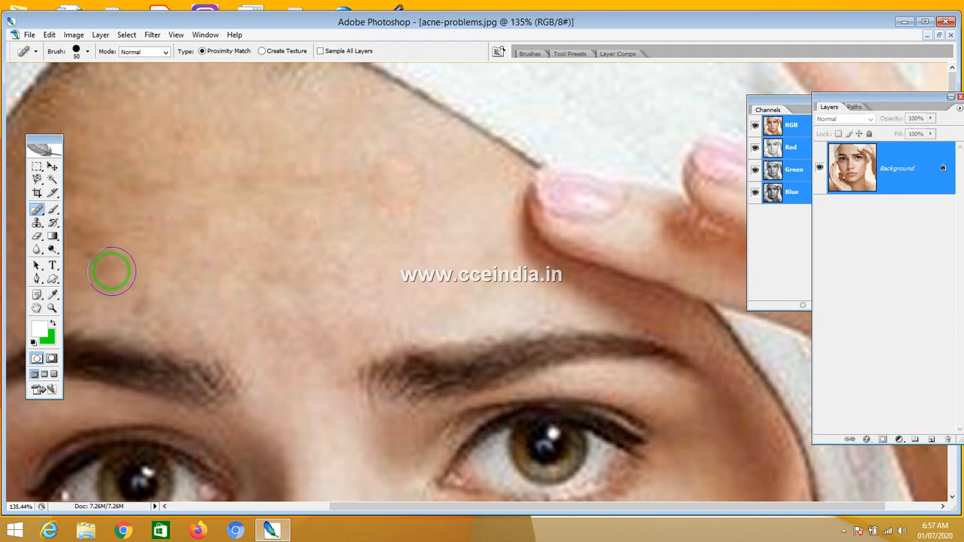
{"action": "left_click", "coordinate": [112, 271]}
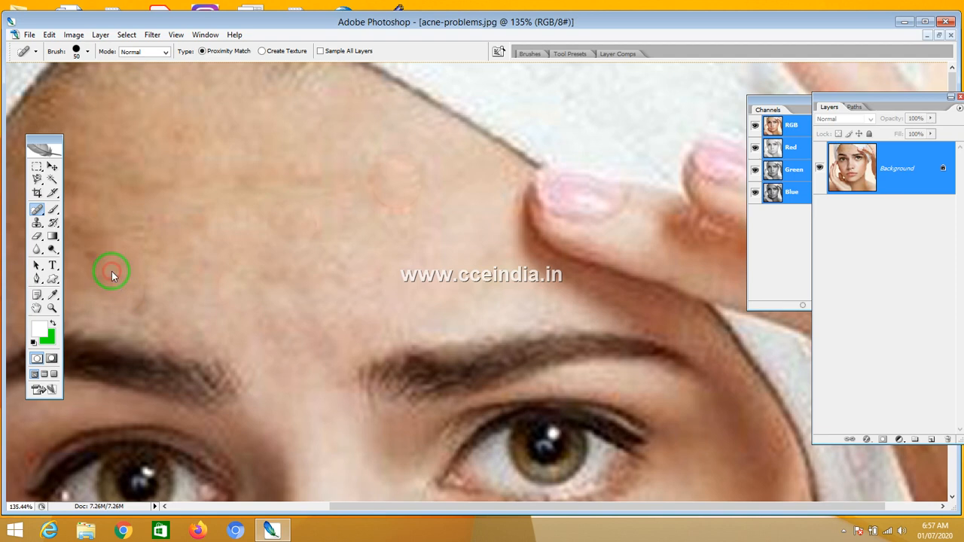
{"action": "left_click", "coordinate": [148, 290]}
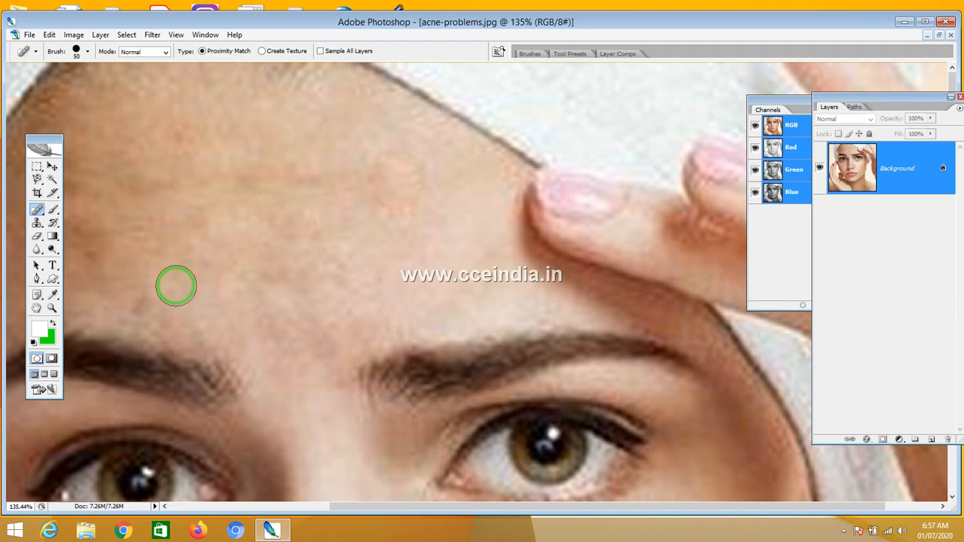
Step: Select the Healing Brush tool and revert acne-problems.jpg to its saved version, fitted to the window
{"action": "key", "text": "ctrl+0"}
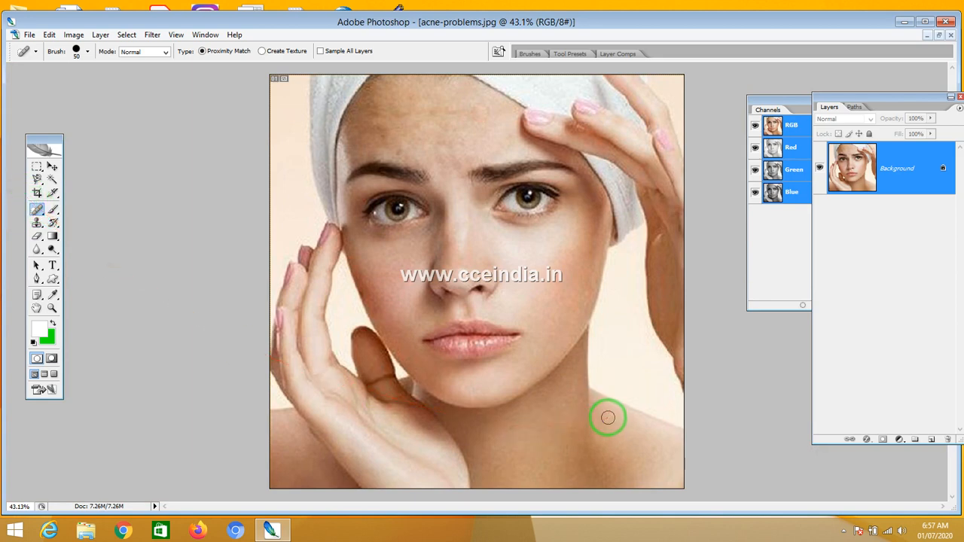
{"action": "mouse_move", "coordinate": [611, 412]}
{"action": "left_mouse_down"}
{"action": "mouse_move", "coordinate": [597, 462]}
{"action": "mouse_move", "coordinate": [577, 475]}
{"action": "mouse_move", "coordinate": [452, 475]}
{"action": "left_mouse_up"}
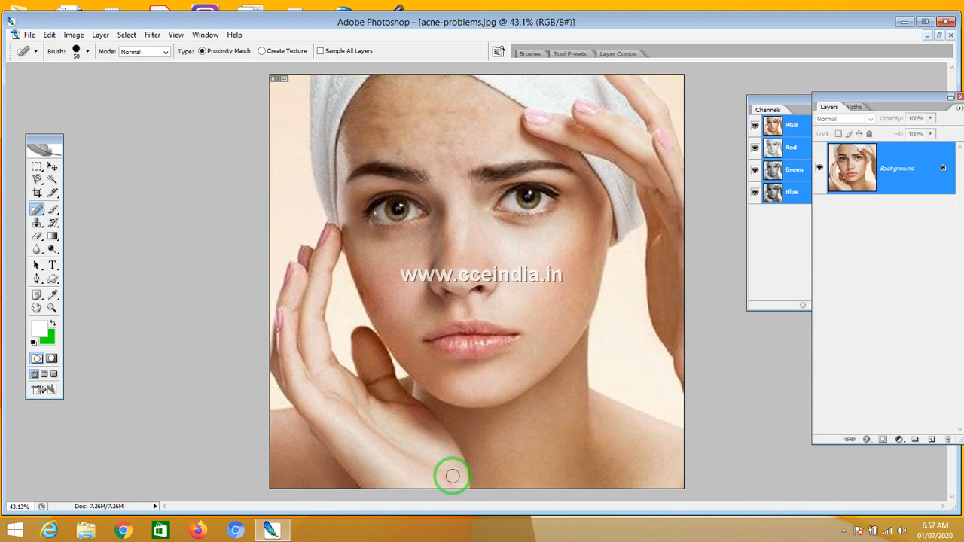
{"action": "left_click", "coordinate": [40, 210]}
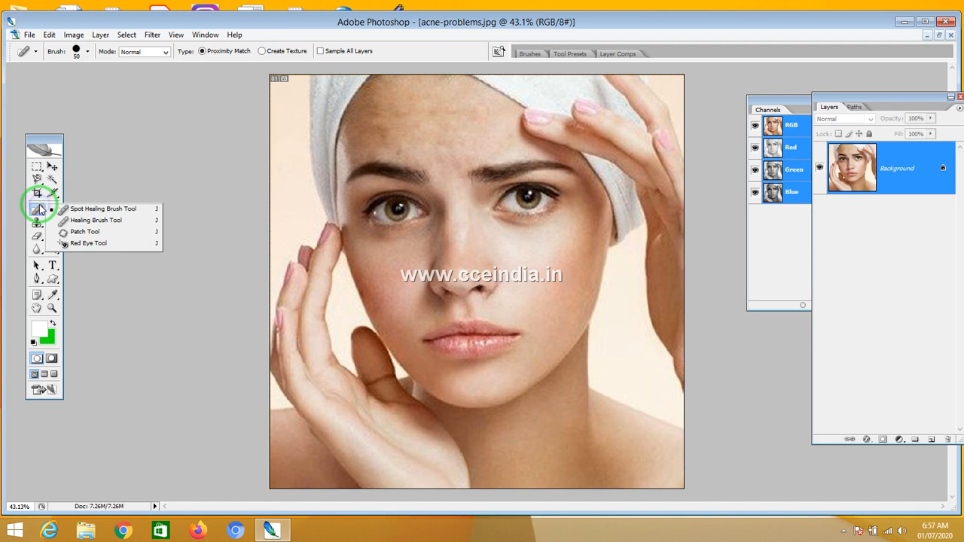
{"action": "left_click", "coordinate": [85, 221]}
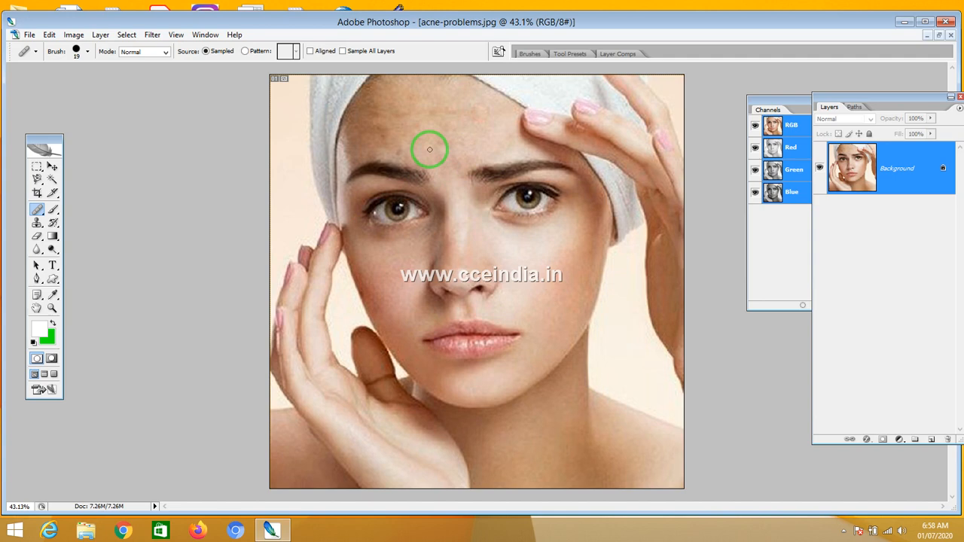
{"action": "key", "text": "F12"}
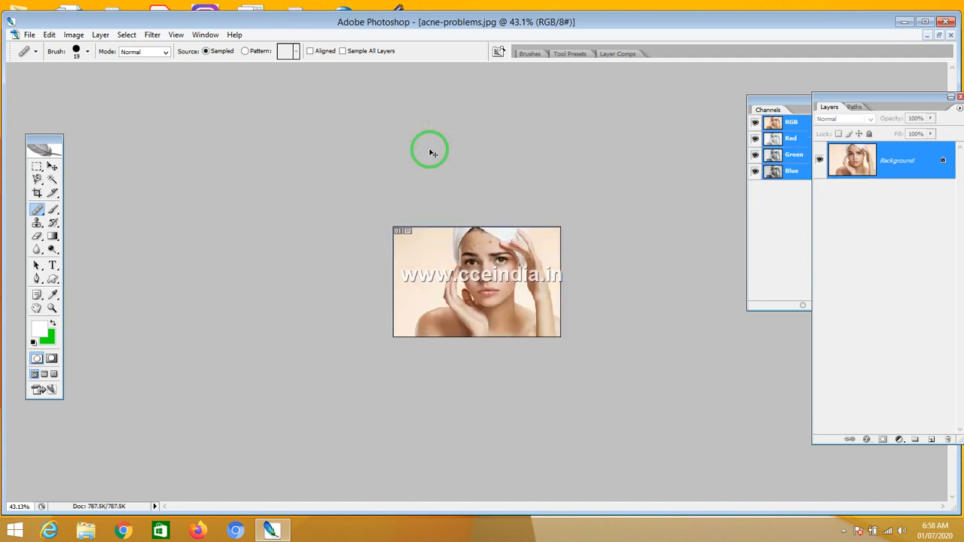
{"action": "key", "text": "ctrl+0"}
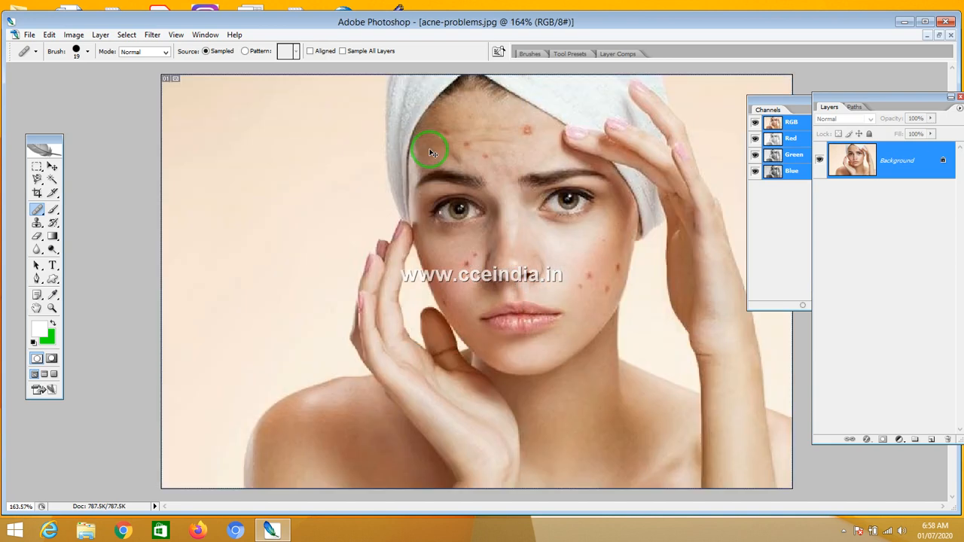
Step: Heal the larger blemish beside the nose with the Spot Healing Brush at size 10, and undo it
{"action": "key", "text": "ctrl+plus"}
{"action": "key", "text": "ctrl+plus"}
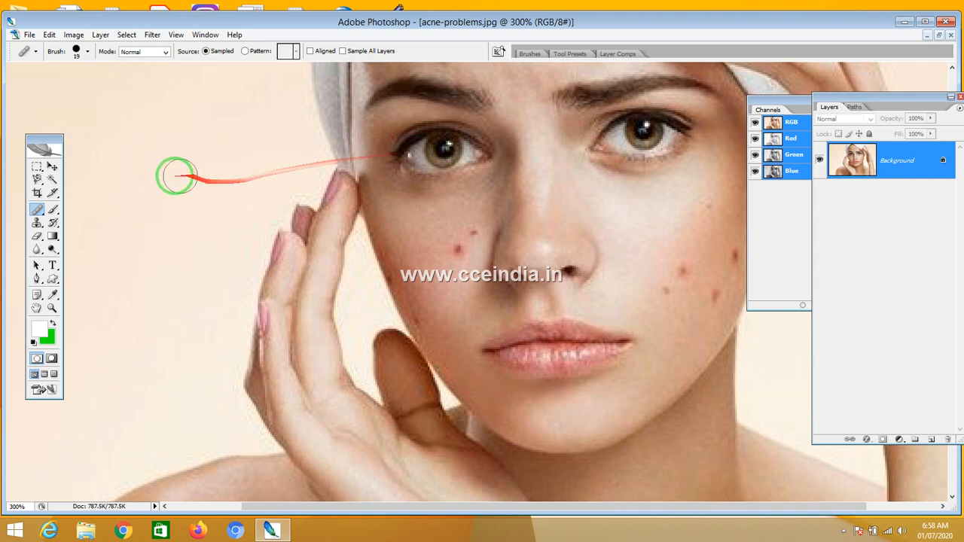
{"action": "left_click", "coordinate": [37, 212]}
{"action": "left_click_drag", "start_coordinate": [36, 211], "coordinate": [72, 210]}
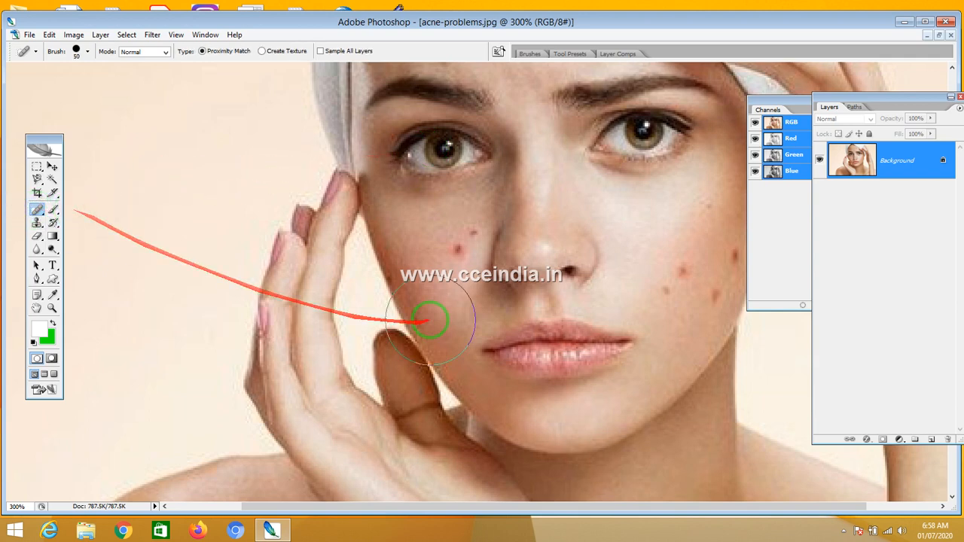
{"action": "key", "text": "bracketleft"}
{"action": "key", "text": "bracketleft"}
{"action": "key", "text": "bracketleft"}
{"action": "key", "text": "bracketleft"}
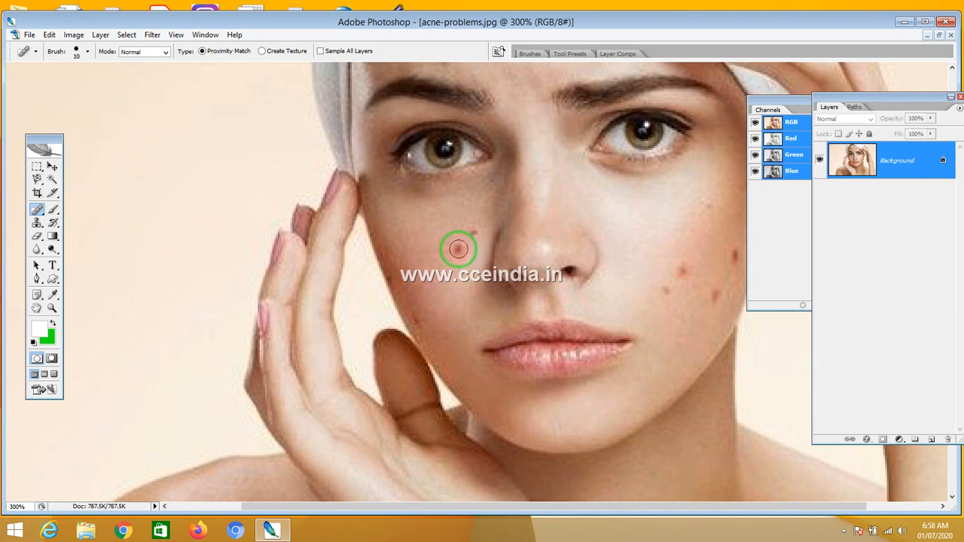
{"action": "left_click", "coordinate": [455, 249]}
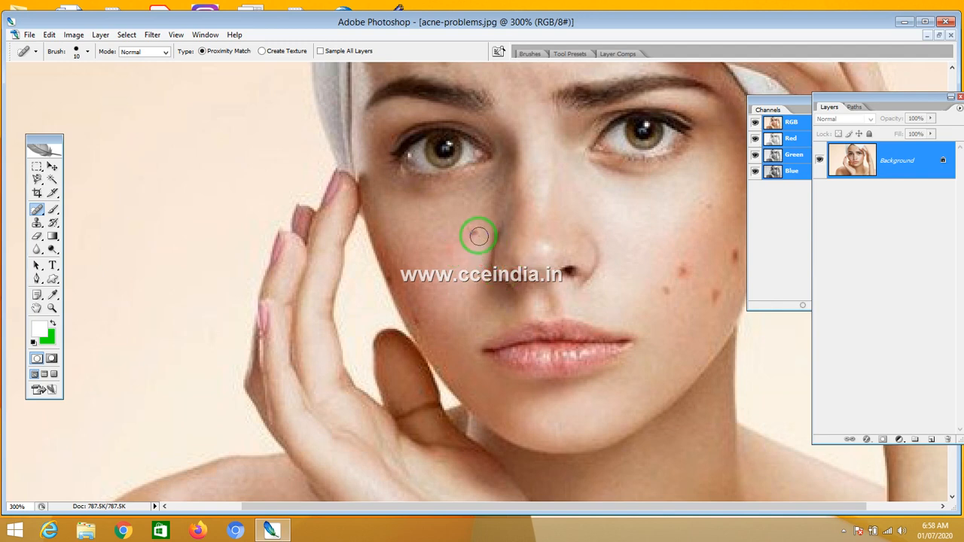
{"action": "key", "text": "ctrl+z"}
Step: Heal the two blemishes beside the nose with the Healing Brush at size 9, sampling clean skin on the same cheek
{"action": "left_click", "coordinate": [35, 213]}
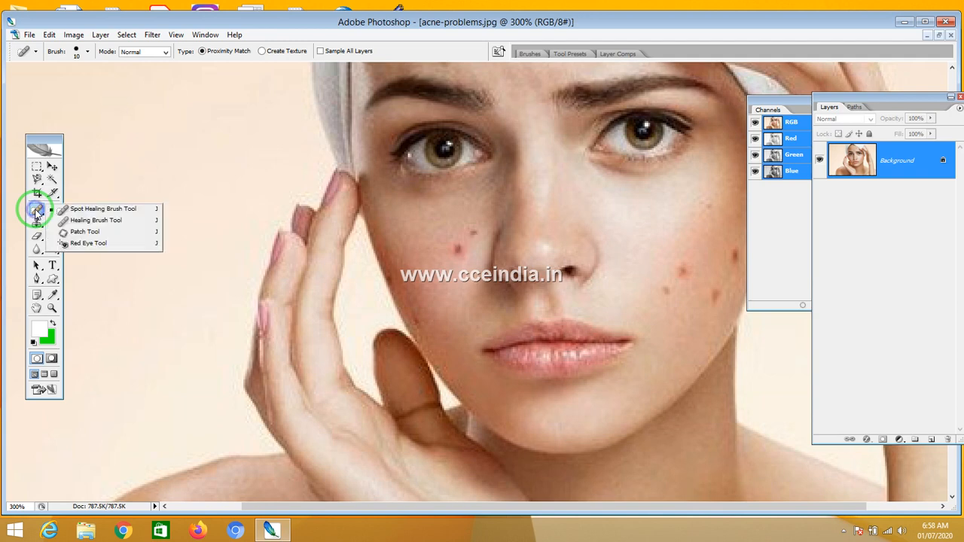
{"action": "left_click", "coordinate": [88, 217]}
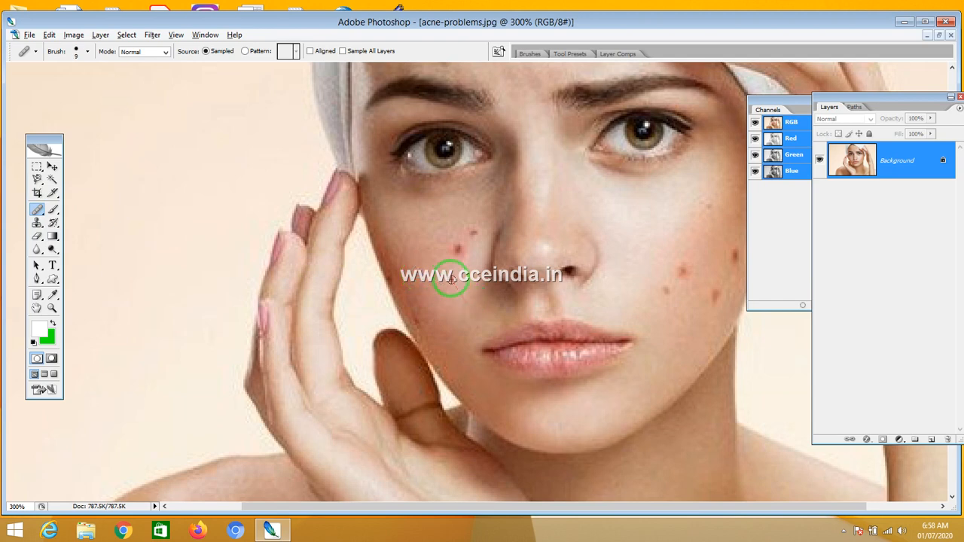
{"action": "left_click", "coordinate": [449, 278]}
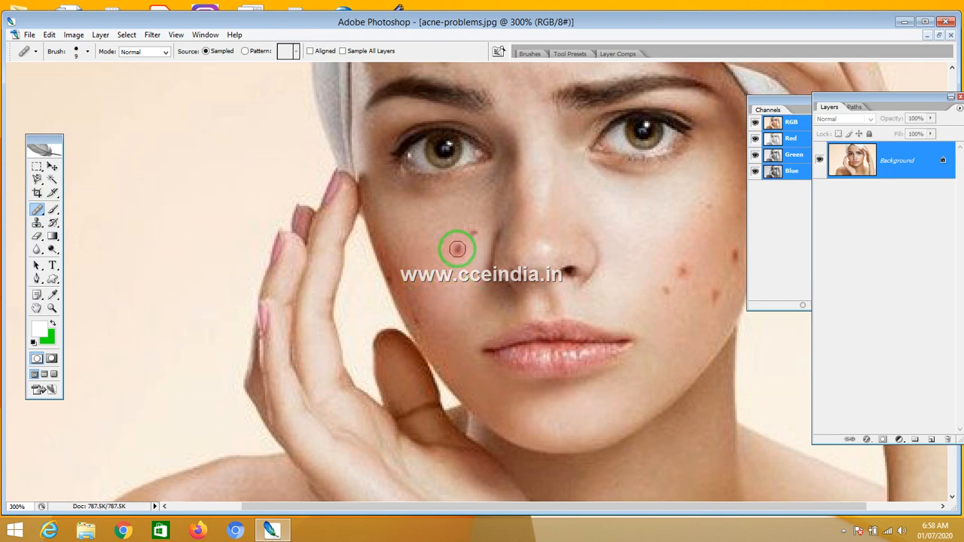
{"action": "left_click", "coordinate": [457, 248]}
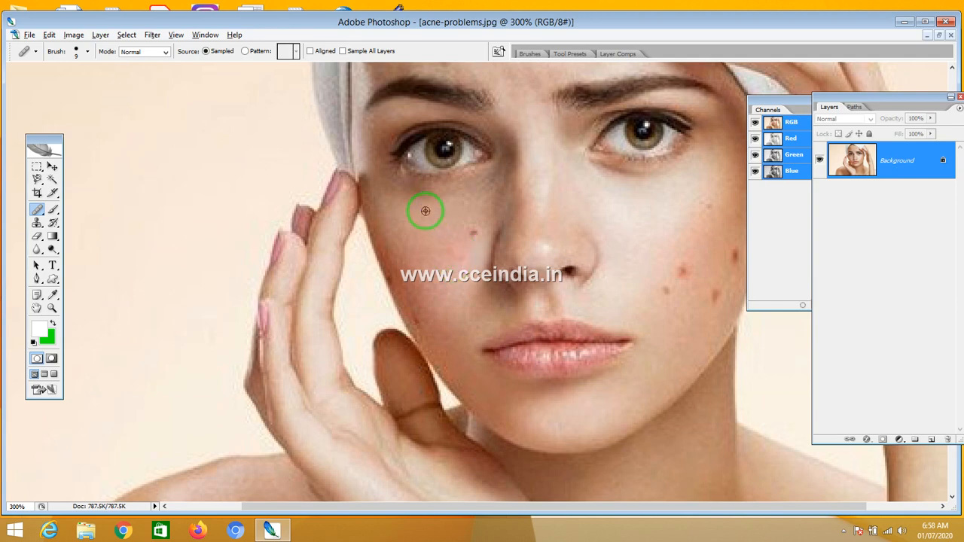
{"action": "left_click_drag", "start_coordinate": [426, 210], "coordinate": [470, 232]}
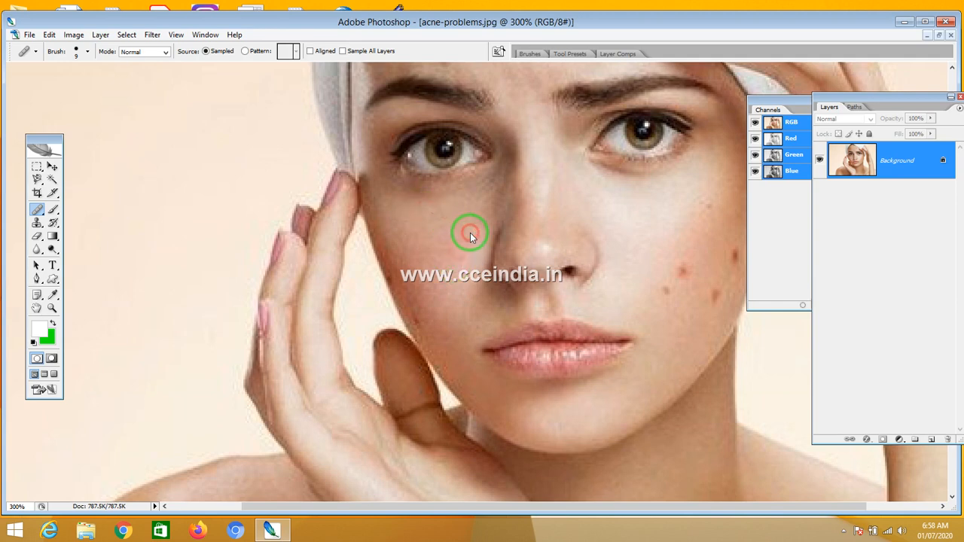
Step: Sample clean skin on the other cheek and heal its four larger blemishes with the size 9 Healing Brush
{"action": "left_click", "coordinate": [653, 242], "text": "alt"}
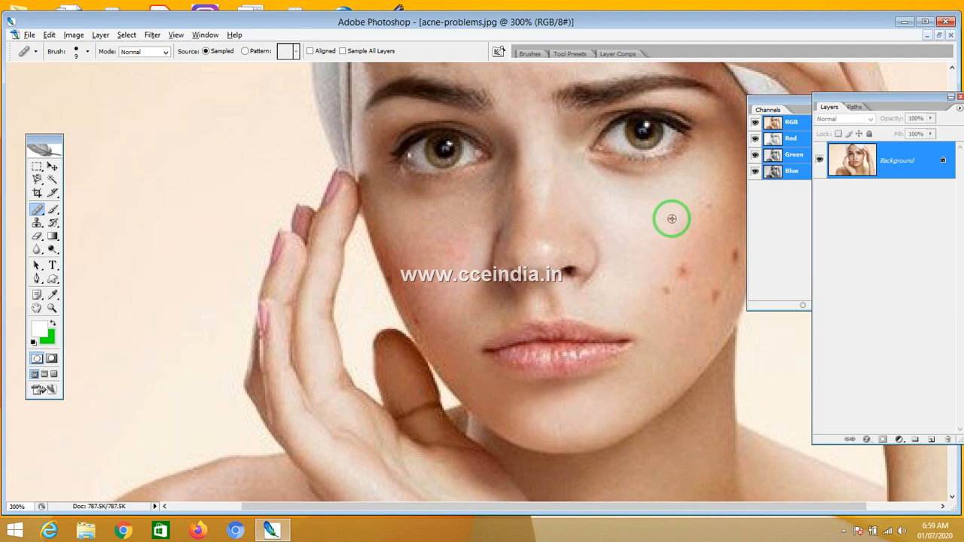
{"action": "left_click_drag", "start_coordinate": [672, 220], "coordinate": [638, 265]}
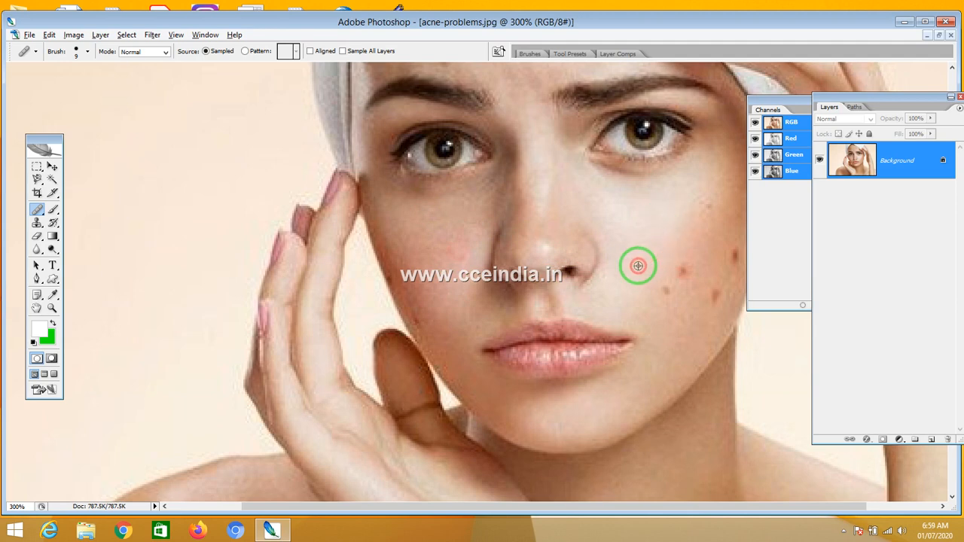
{"action": "left_click", "coordinate": [682, 272]}
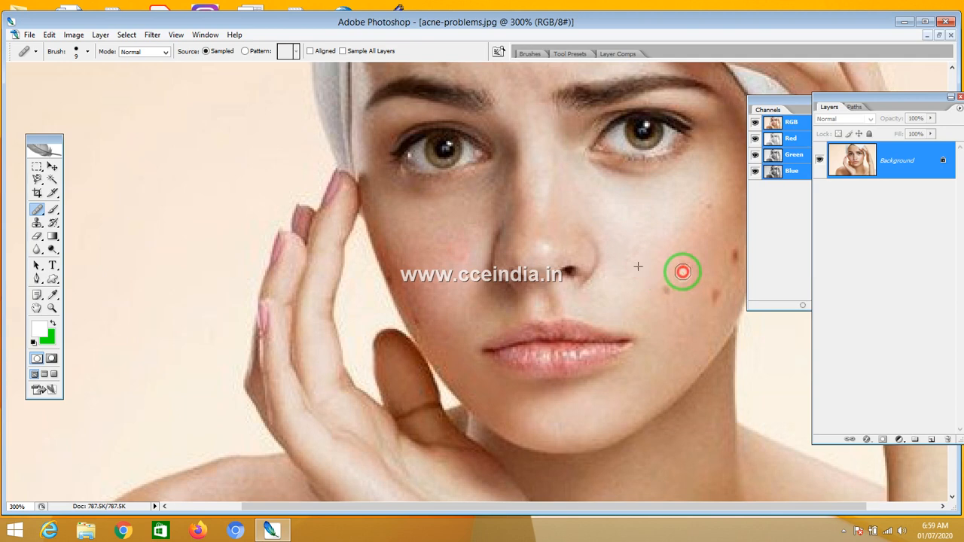
{"action": "left_click_drag", "start_coordinate": [682, 273], "coordinate": [717, 296]}
{"action": "left_click", "coordinate": [716, 293]}
{"action": "left_click_drag", "start_coordinate": [728, 255], "coordinate": [735, 254]}
{"action": "left_click", "coordinate": [654, 295]}
{"action": "left_click_drag", "start_coordinate": [654, 296], "coordinate": [665, 290]}
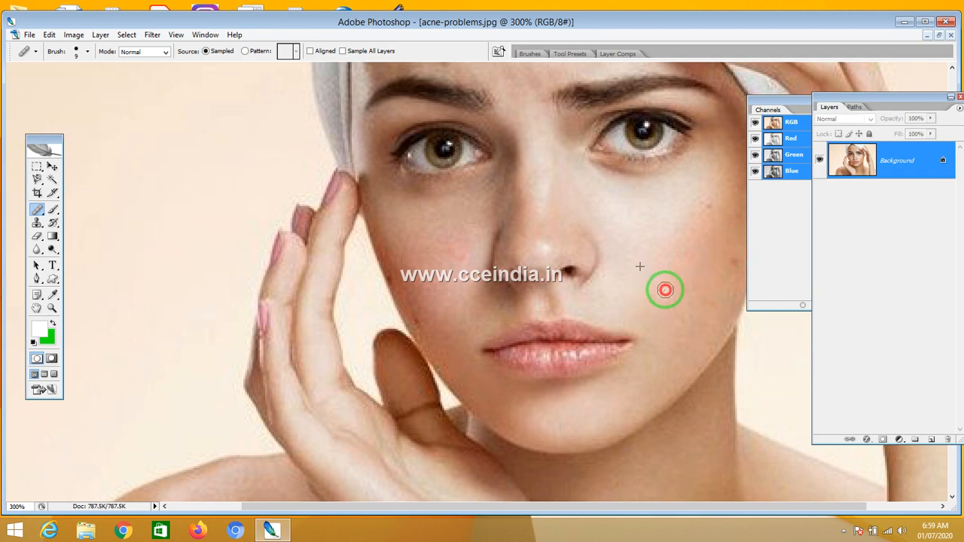
{"action": "left_click", "coordinate": [731, 256]}
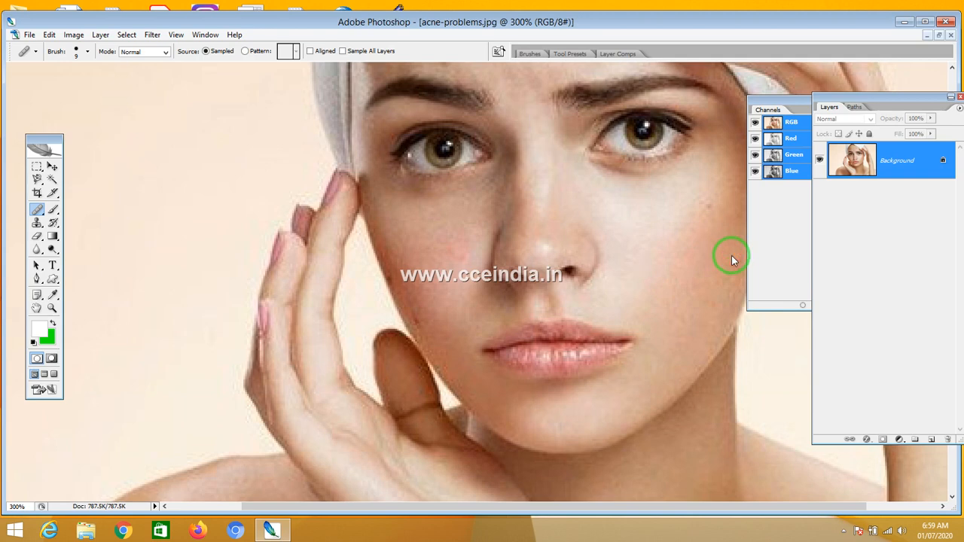
Step: Reposition the view on the forehead with the Hand tool and select the Spot Healing Brush
{"action": "key", "text": "super+c"}
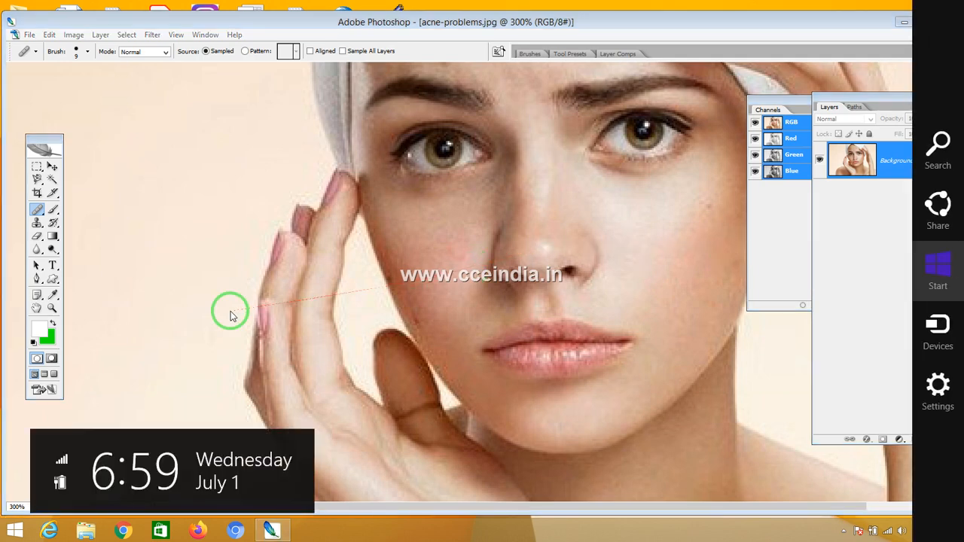
{"action": "left_click", "coordinate": [37, 310]}
{"action": "left_click_drag", "start_coordinate": [519, 197], "coordinate": [514, 366]}
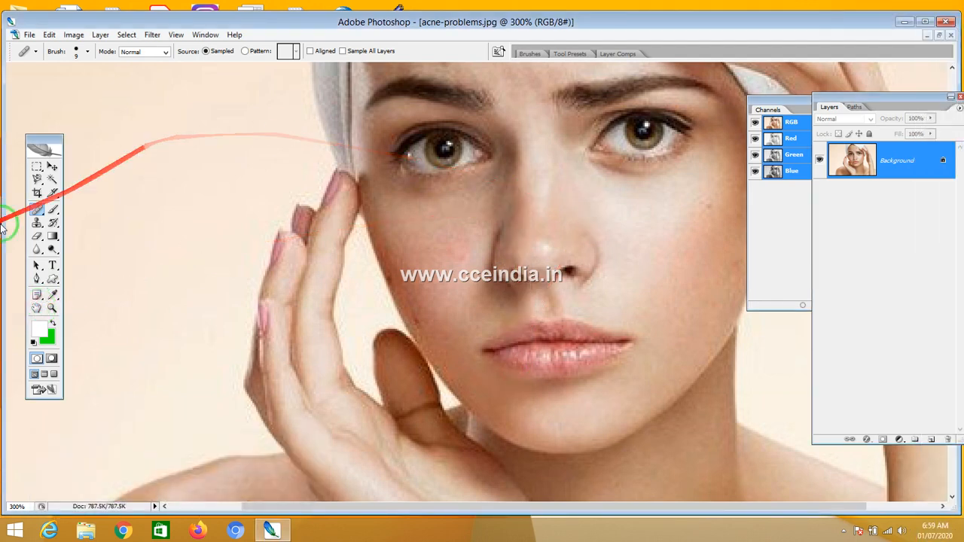
{"action": "left_click", "coordinate": [36, 308]}
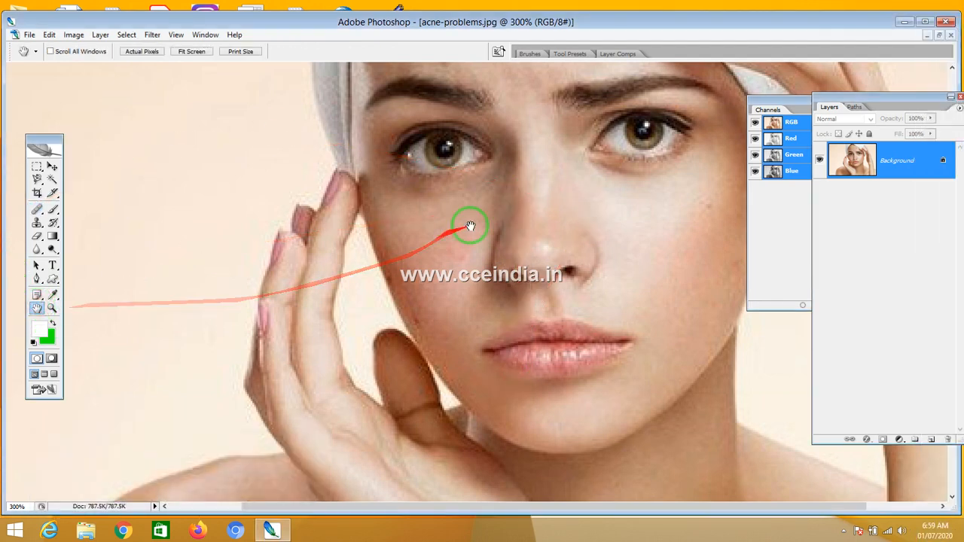
{"action": "left_click_drag", "start_coordinate": [512, 192], "coordinate": [405, 343]}
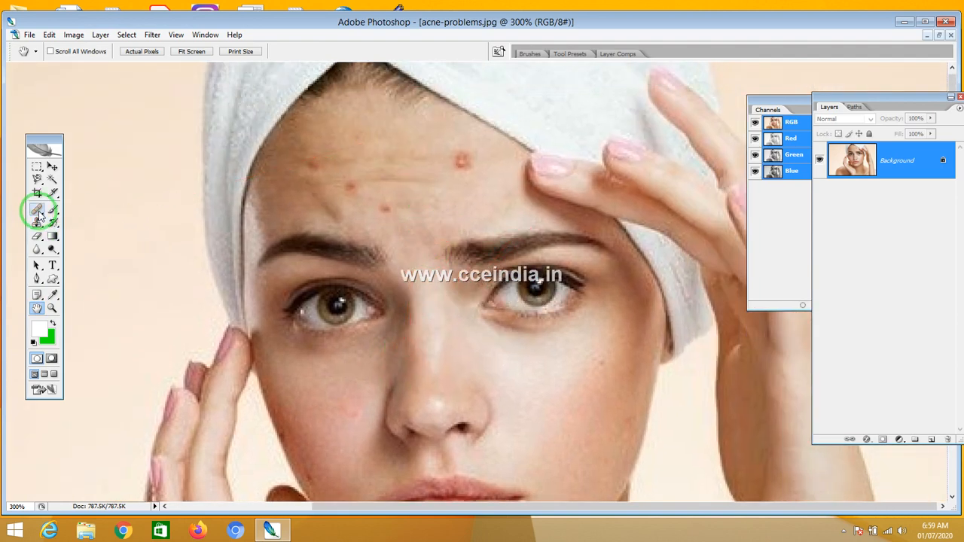
{"action": "left_click_drag", "start_coordinate": [39, 213], "coordinate": [67, 218]}
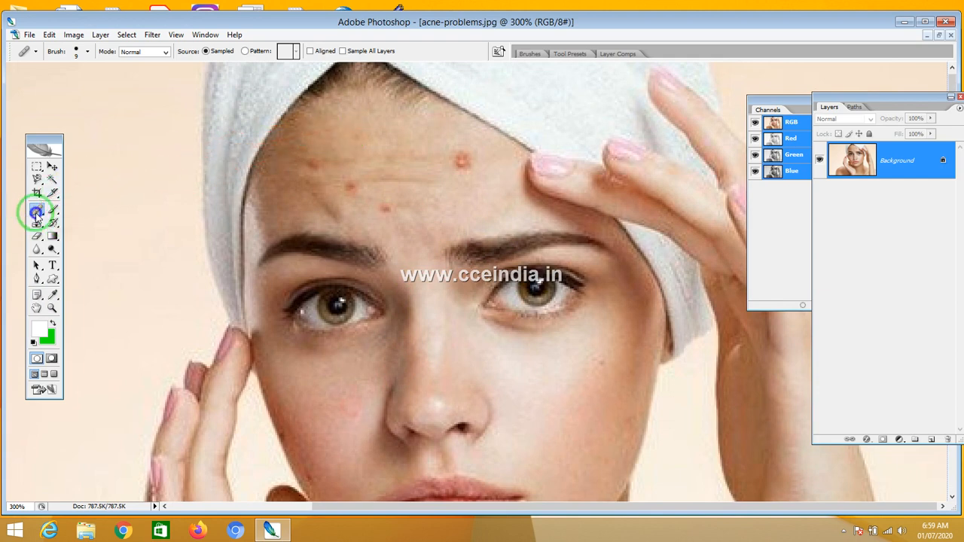
{"action": "left_click_drag", "start_coordinate": [36, 213], "coordinate": [80, 209]}
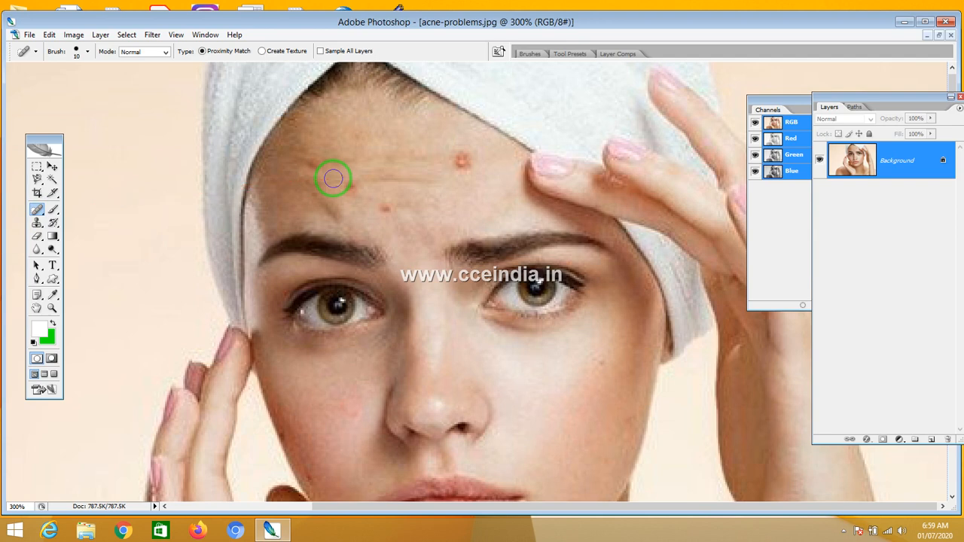
Step: Cycle through the Spot Healing Brush, Healing Brush, Patch and Red Eye tools, and settle on the Healing Brush in Sampled mode
{"action": "key", "text": "shift+j"}
{"action": "key", "text": "shift+j"}
{"action": "key", "text": "shift+j"}
{"action": "key", "text": "shift+j"}
{"action": "key", "text": "shift+j"}
{"action": "key", "text": "shift+j"}
{"action": "key", "text": "shift+j"}
{"action": "key", "text": "shift+j"}
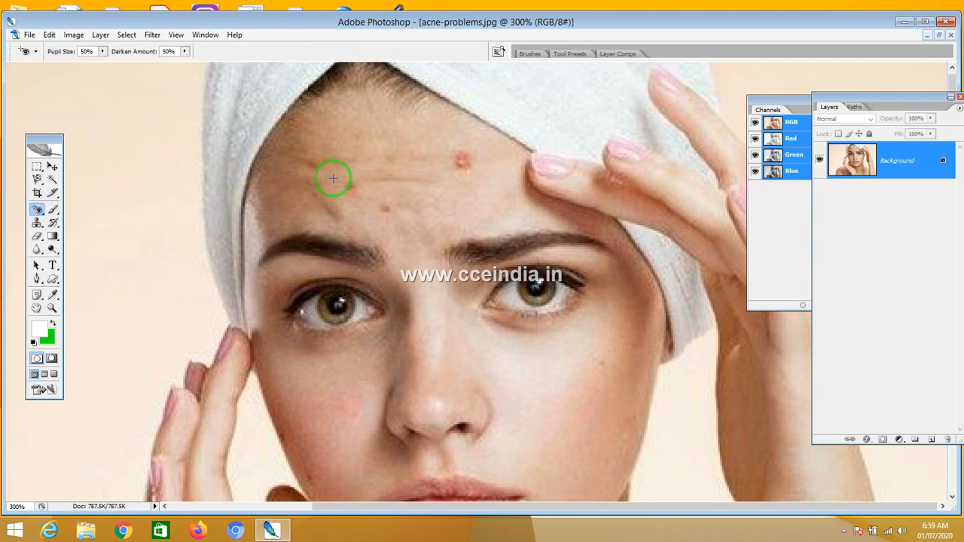
{"action": "key", "text": "shift+j"}
{"action": "key", "text": "shift+j"}
{"action": "key", "text": "shift+j"}
{"action": "key", "text": "shift+j"}
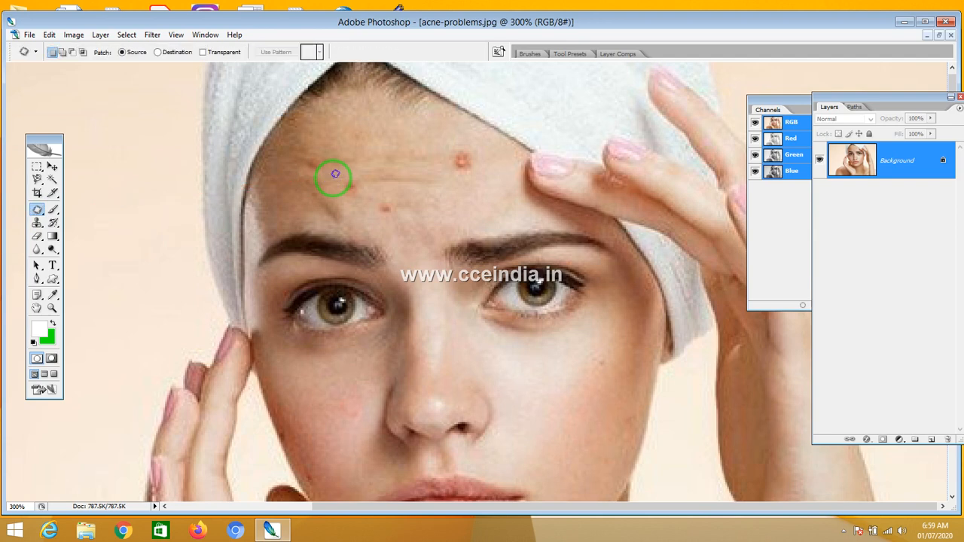
{"action": "key", "text": "shift+j"}
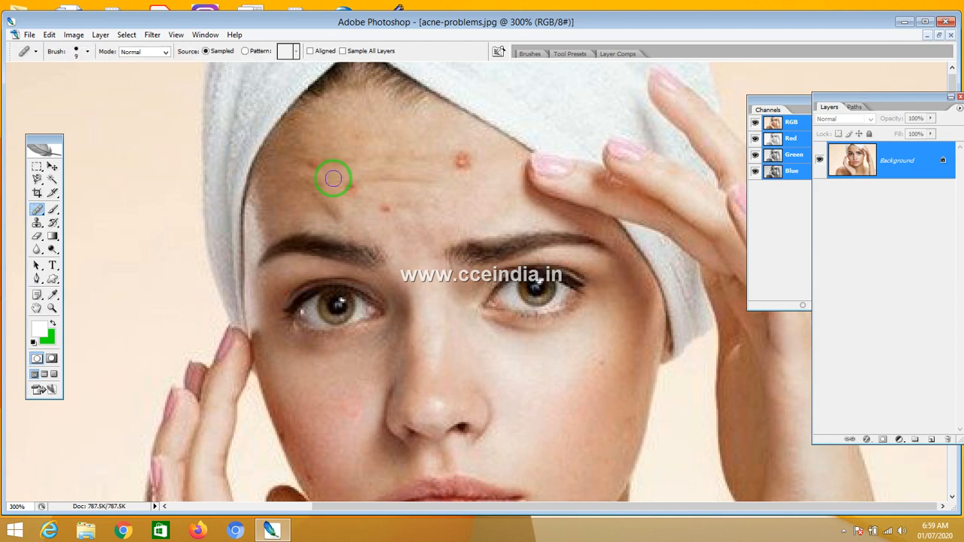
{"action": "right_click", "coordinate": [38, 211]}
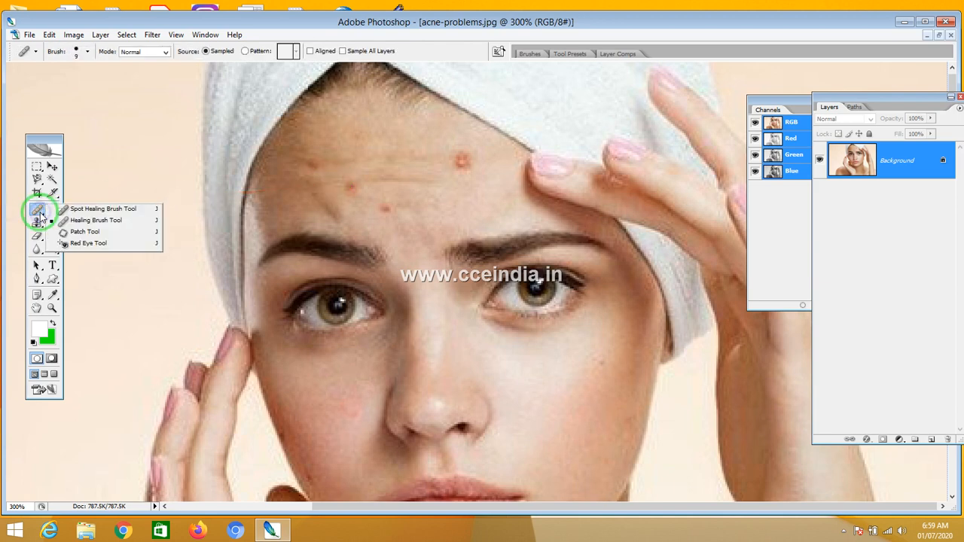
{"action": "left_click", "coordinate": [82, 219]}
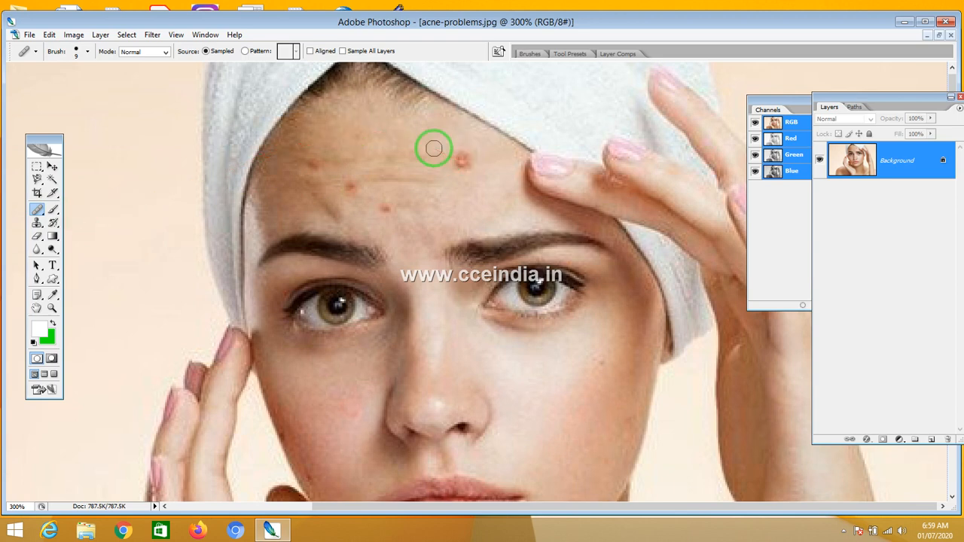
Step: Sample clean skin on the upper forehead and heal the large red forehead blemish with the Healing Brush at size 10
{"action": "left_click", "coordinate": [387, 129], "text": "alt"}
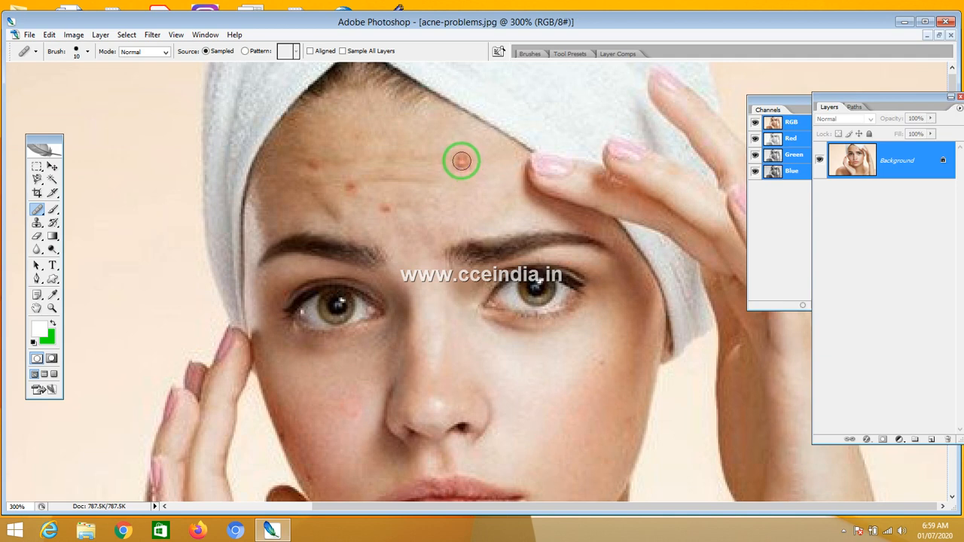
{"action": "left_click", "coordinate": [461, 161]}
{"action": "left_click", "coordinate": [462, 170]}
{"action": "left_click", "coordinate": [468, 164]}
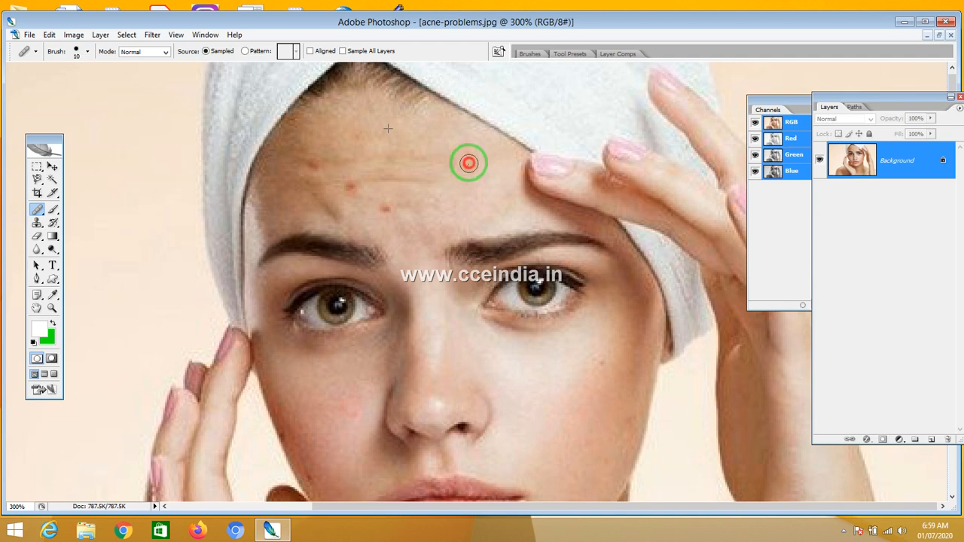
{"action": "left_click", "coordinate": [460, 158]}
{"action": "left_click", "coordinate": [450, 163]}
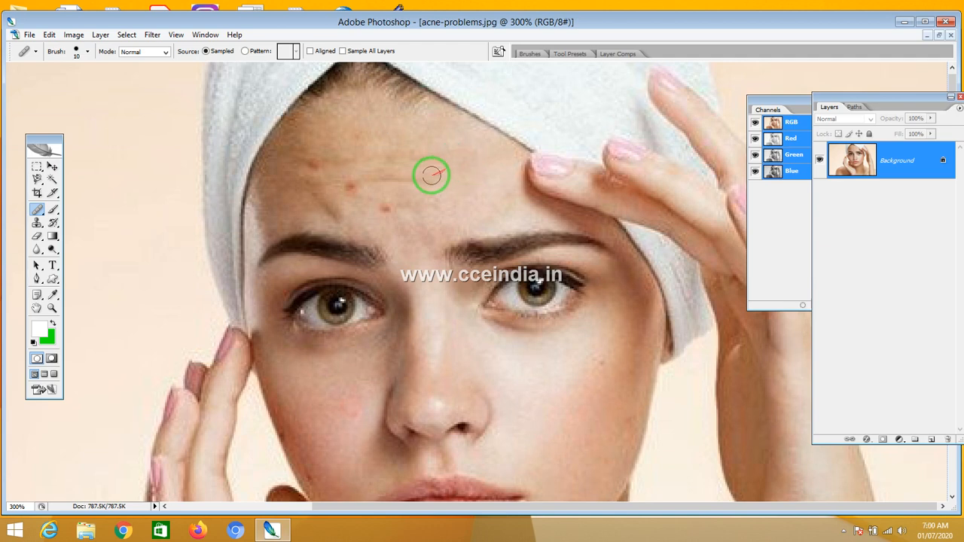
Step: Smooth the horizontal crease across the middle of the forehead with the size 10 Healing Brush
{"action": "left_click", "coordinate": [425, 179]}
{"action": "left_click", "coordinate": [406, 182]}
{"action": "left_click", "coordinate": [398, 183]}
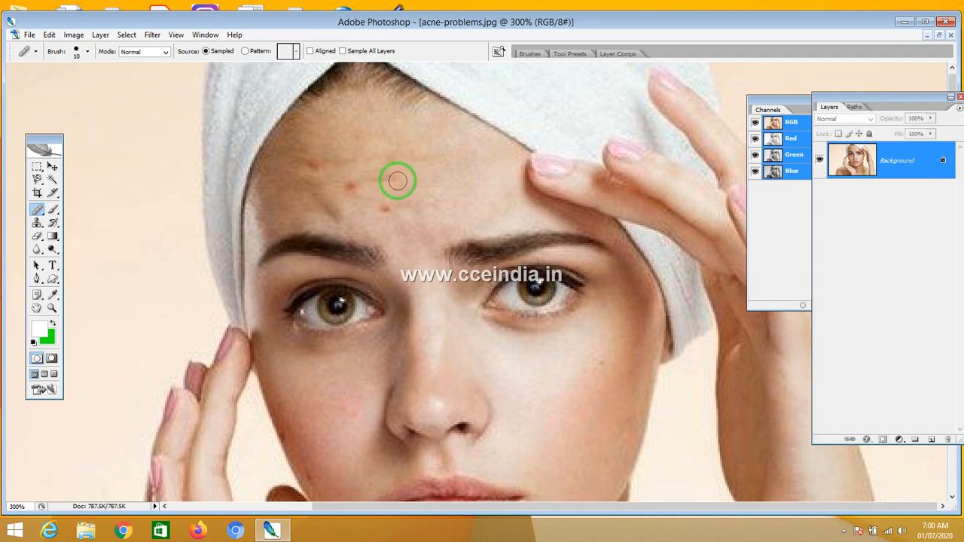
{"action": "left_click", "coordinate": [397, 181]}
{"action": "left_click", "coordinate": [382, 183]}
{"action": "left_click", "coordinate": [373, 183]}
{"action": "left_click", "coordinate": [369, 183]}
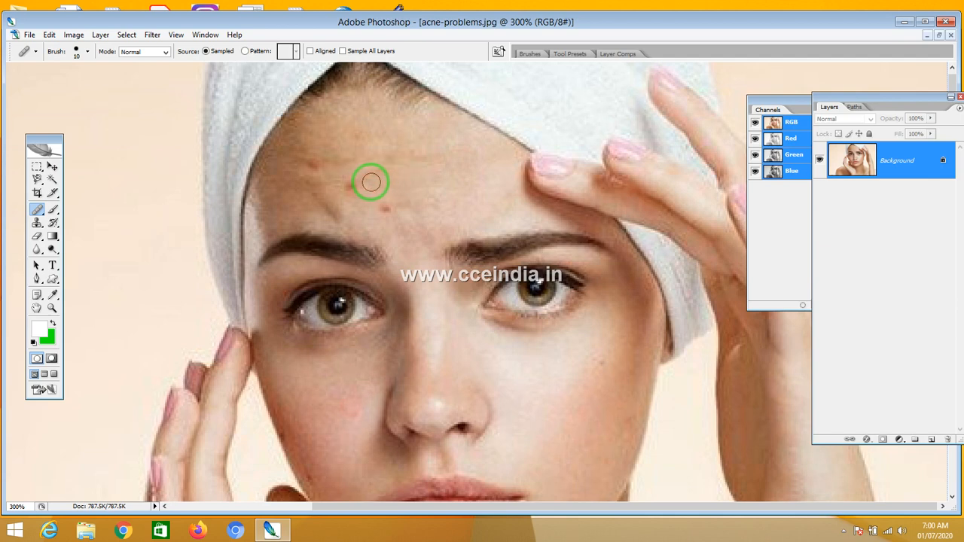
{"action": "left_click", "coordinate": [368, 184]}
Step: Heal the three smaller forehead blemishes and the skin just above the brows with the size 10 Healing Brush
{"action": "left_click", "coordinate": [356, 183]}
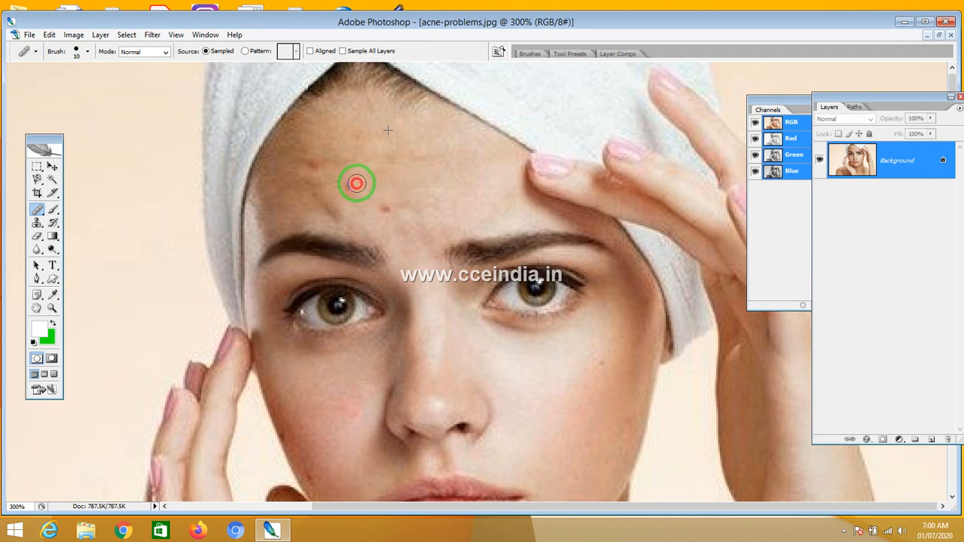
{"action": "left_click", "coordinate": [351, 189]}
{"action": "left_click", "coordinate": [309, 165]}
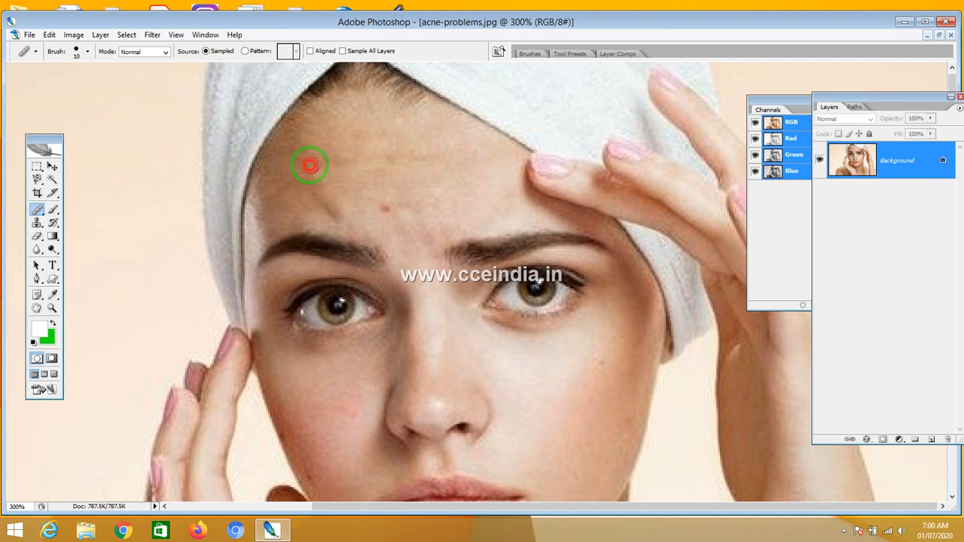
{"action": "mouse_move", "coordinate": [309, 165]}
{"action": "left_mouse_down"}
{"action": "mouse_move", "coordinate": [382, 206]}
{"action": "mouse_move", "coordinate": [348, 199]}
{"action": "left_mouse_up"}
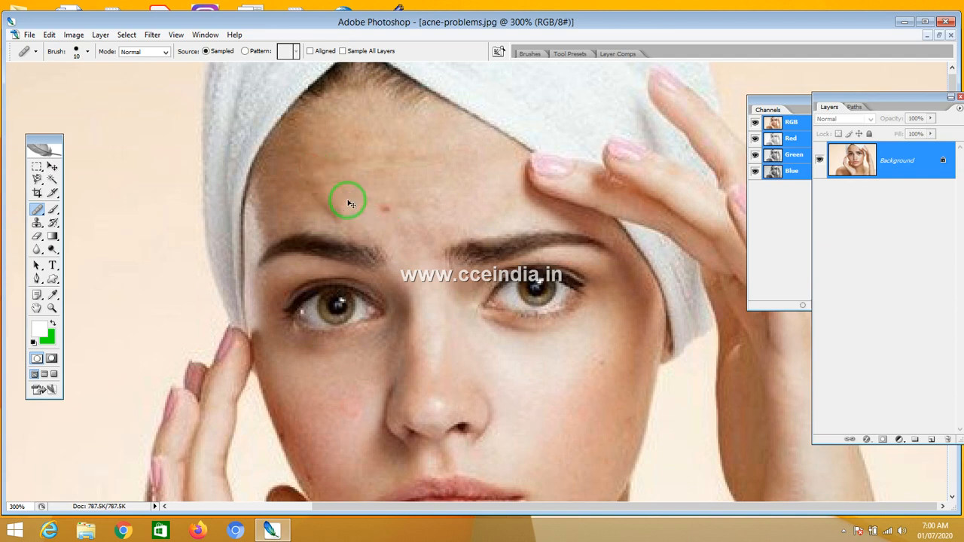
{"action": "left_click", "coordinate": [389, 210]}
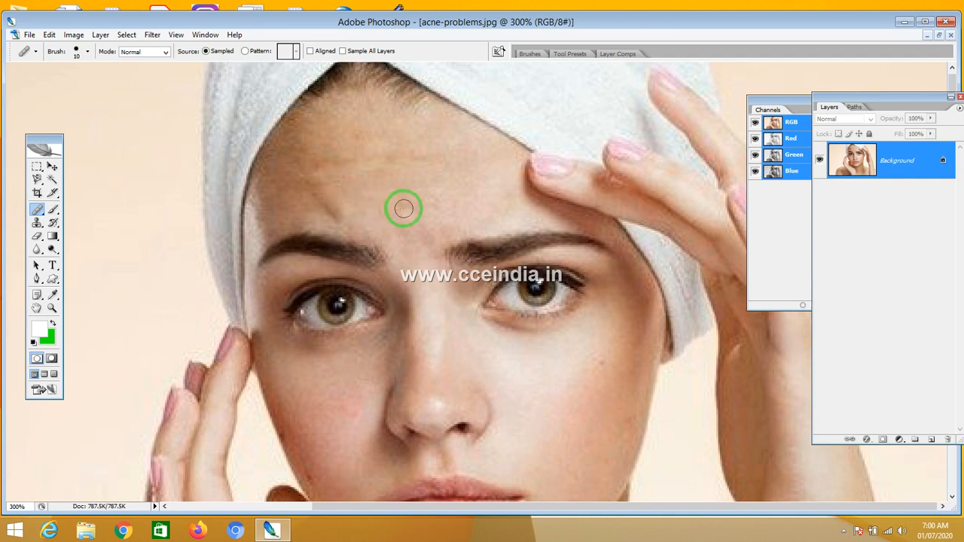
{"action": "left_click", "coordinate": [404, 209]}
{"action": "left_click", "coordinate": [415, 203]}
{"action": "left_click", "coordinate": [423, 202]}
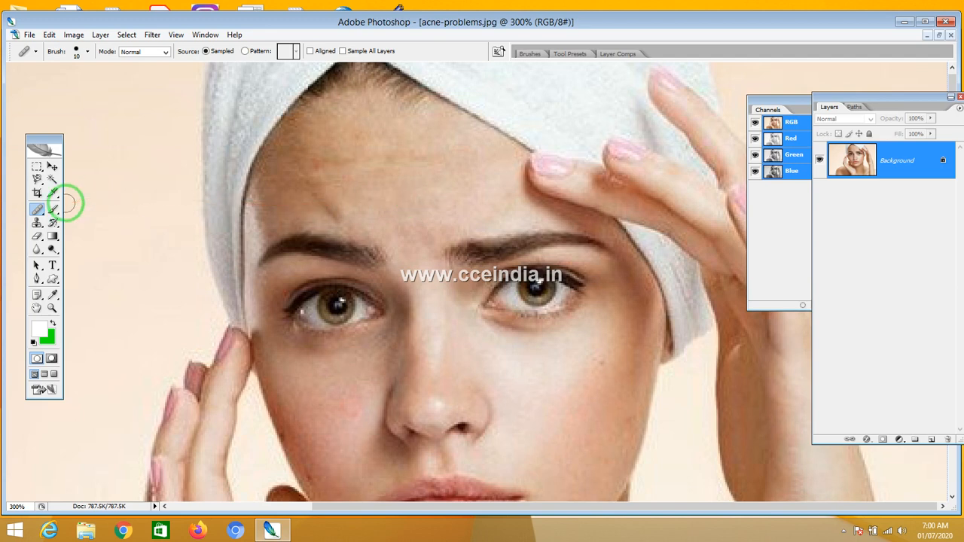
Step: Revert acne-problems.jpg to its saved version and select the Patch tool
{"action": "key", "text": "F12"}
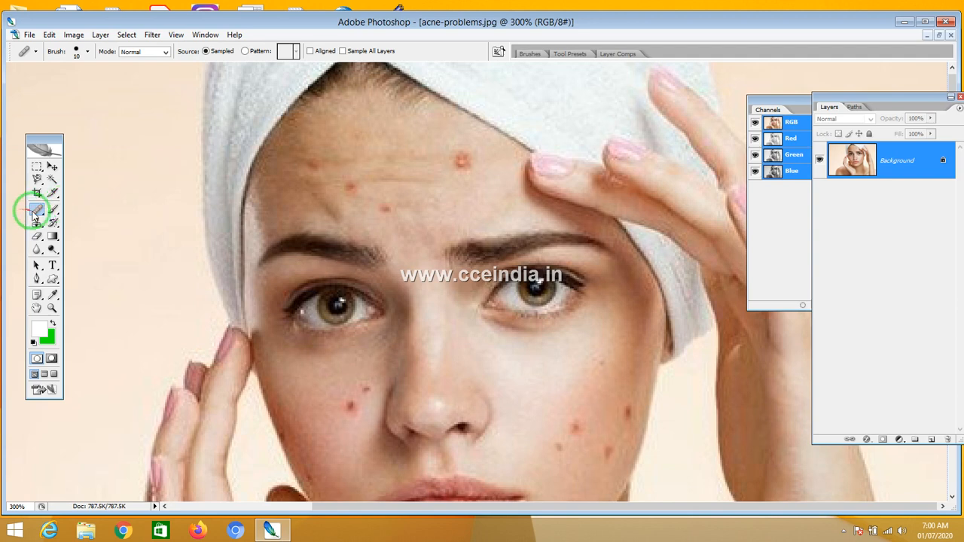
{"action": "left_click", "coordinate": [38, 211]}
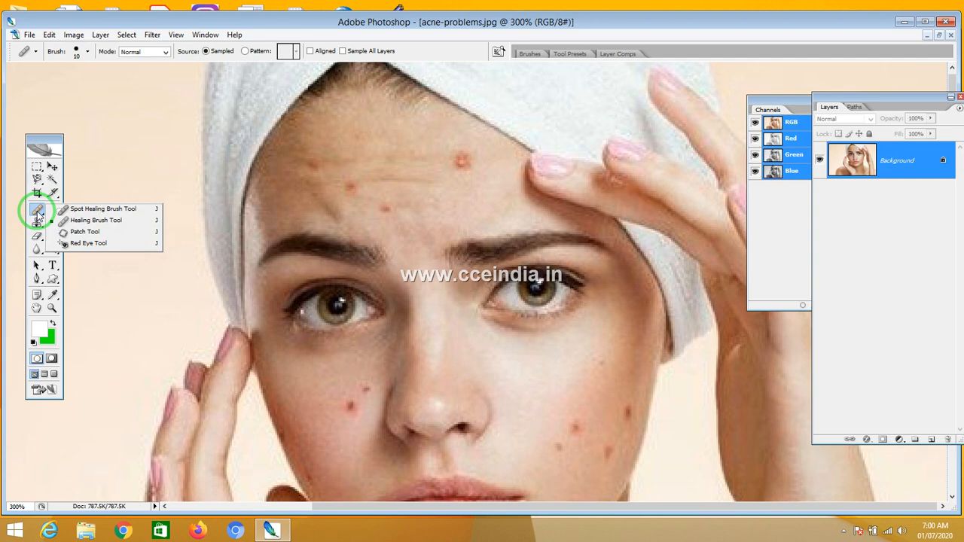
{"action": "left_click", "coordinate": [99, 235]}
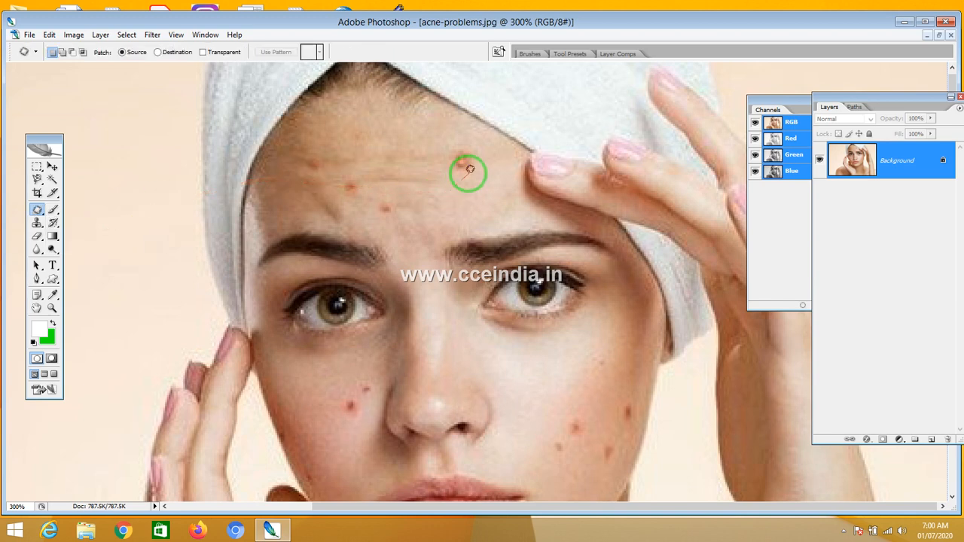
Step: Patch the large forehead blemish, the larger one beside the nose and the three larger ones on the other cheek with clean skin in Source mode
{"action": "mouse_move", "coordinate": [463, 173]}
{"action": "left_mouse_down"}
{"action": "mouse_move", "coordinate": [466, 141]}
{"action": "mouse_move", "coordinate": [482, 153]}
{"action": "mouse_move", "coordinate": [468, 175]}
{"action": "mouse_move", "coordinate": [466, 158]}
{"action": "mouse_move", "coordinate": [387, 137]}
{"action": "left_mouse_up"}
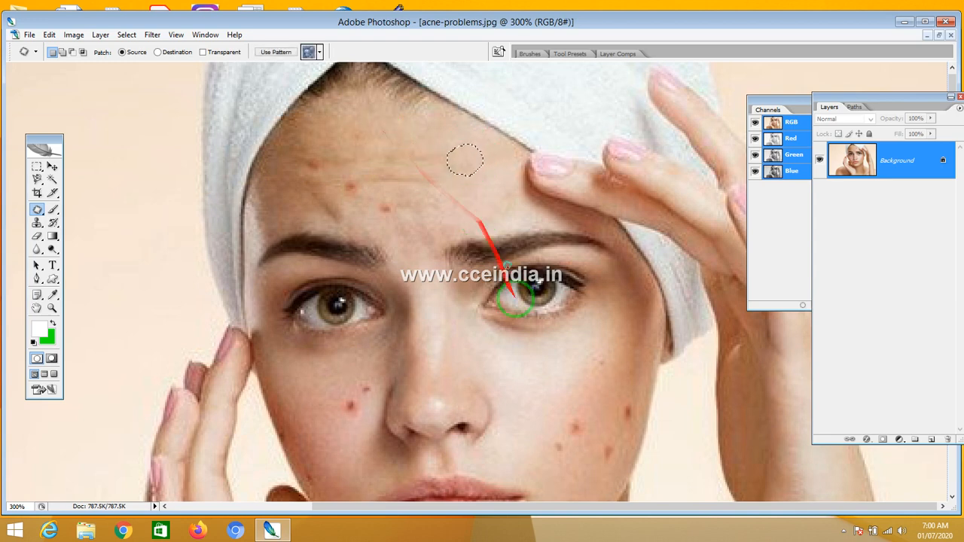
{"action": "mouse_move", "coordinate": [580, 435]}
{"action": "left_mouse_down"}
{"action": "mouse_move", "coordinate": [559, 422]}
{"action": "mouse_move", "coordinate": [582, 410]}
{"action": "mouse_move", "coordinate": [594, 419]}
{"action": "mouse_move", "coordinate": [590, 436]}
{"action": "mouse_move", "coordinate": [602, 387]}
{"action": "left_mouse_up"}
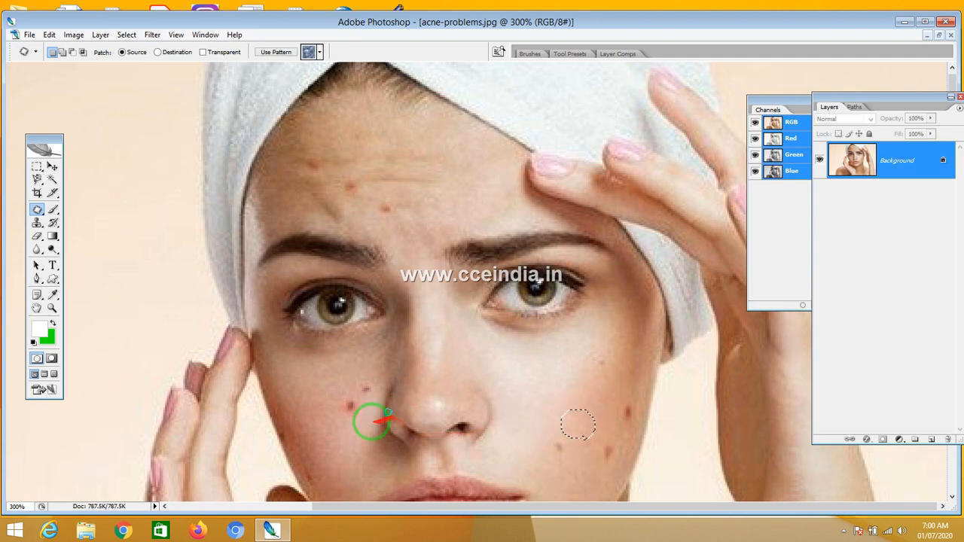
{"action": "mouse_move", "coordinate": [338, 409]}
{"action": "left_mouse_down"}
{"action": "mouse_move", "coordinate": [362, 400]}
{"action": "mouse_move", "coordinate": [356, 417]}
{"action": "mouse_move", "coordinate": [346, 422]}
{"action": "mouse_move", "coordinate": [417, 226]}
{"action": "mouse_move", "coordinate": [484, 157]}
{"action": "mouse_move", "coordinate": [474, 168]}
{"action": "left_mouse_up"}
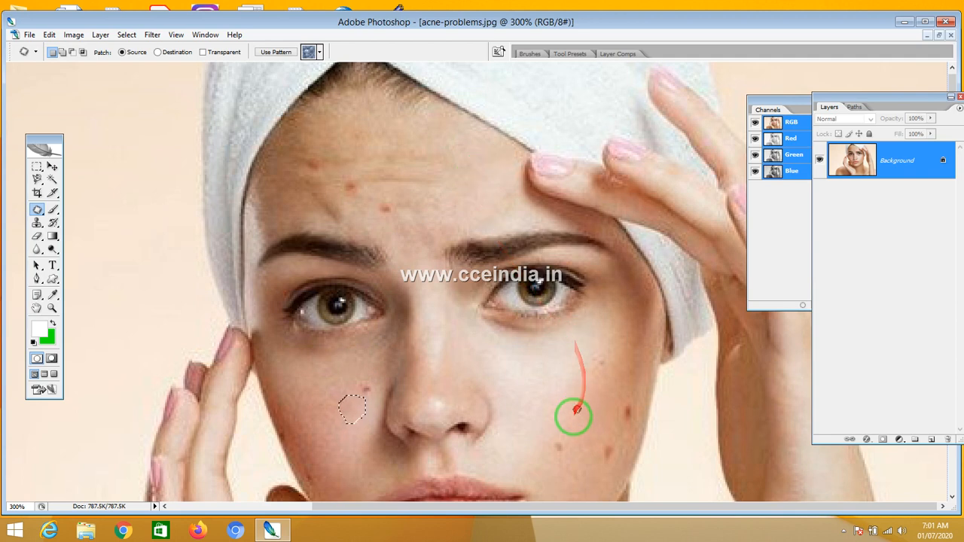
{"action": "left_click", "coordinate": [574, 413]}
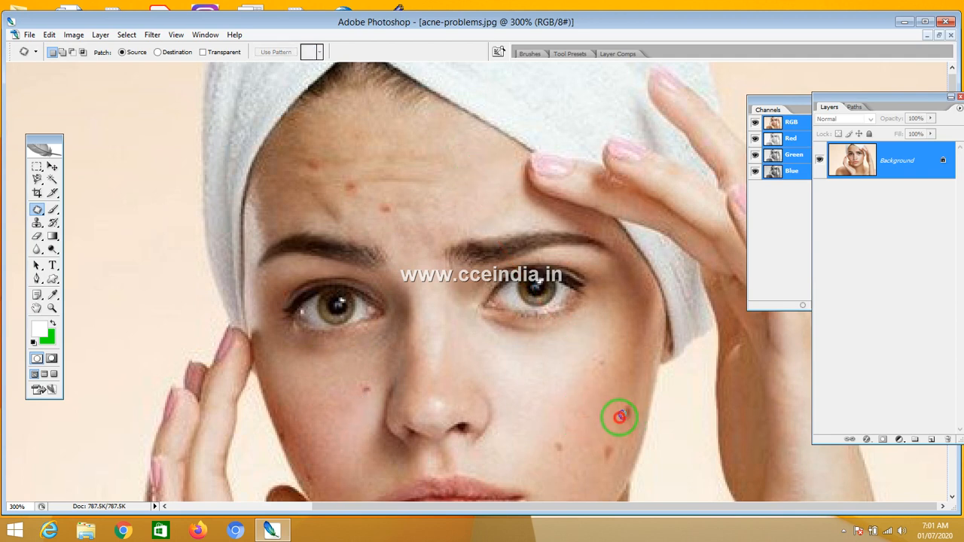
{"action": "mouse_move", "coordinate": [619, 417]}
{"action": "left_mouse_down"}
{"action": "mouse_move", "coordinate": [637, 397]}
{"action": "mouse_move", "coordinate": [633, 424]}
{"action": "left_mouse_up"}
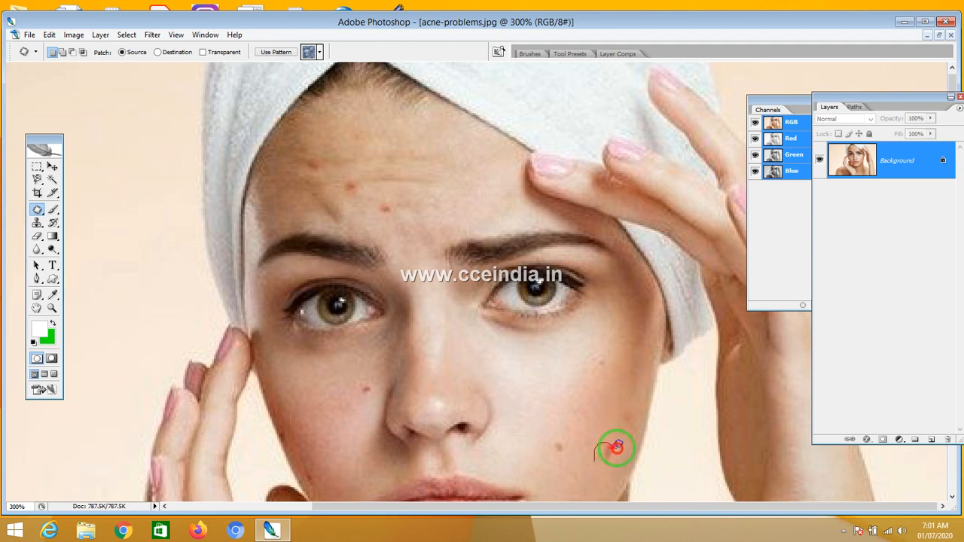
{"action": "left_click_drag", "start_coordinate": [606, 449], "coordinate": [604, 407]}
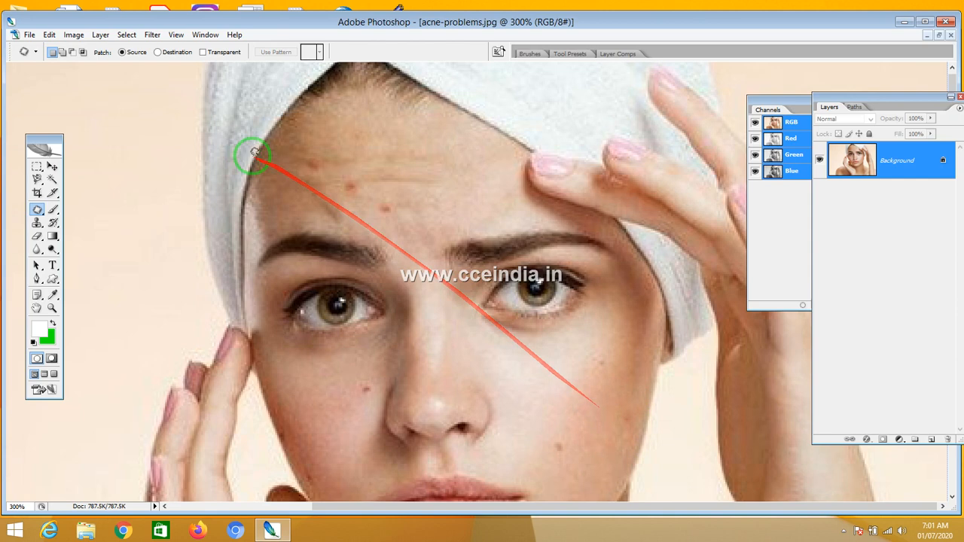
Step: Set the Patch tool to Destination and cover the small blemish on the lower cheek with a patch of clean skin from above it
{"action": "left_click", "coordinate": [160, 52]}
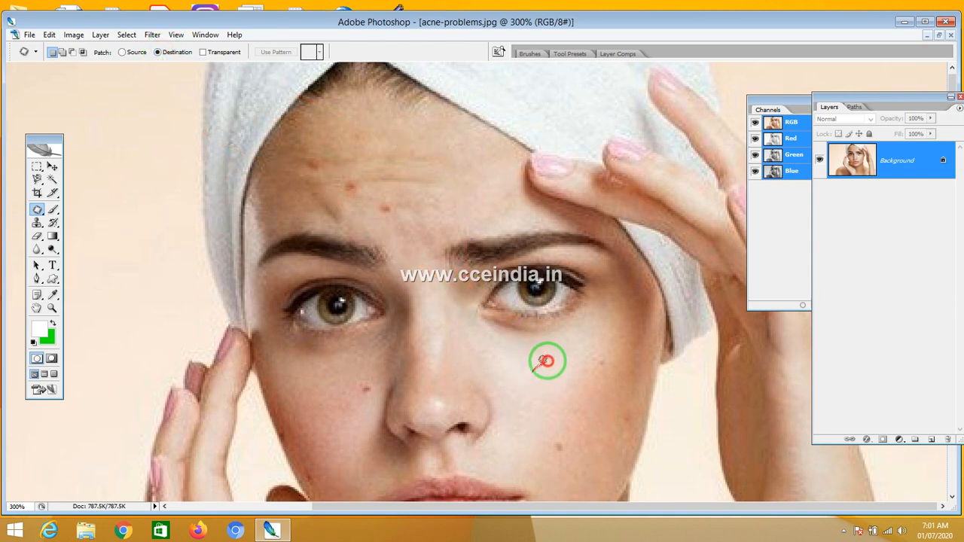
{"action": "left_click_drag", "start_coordinate": [567, 409], "coordinate": [562, 442]}
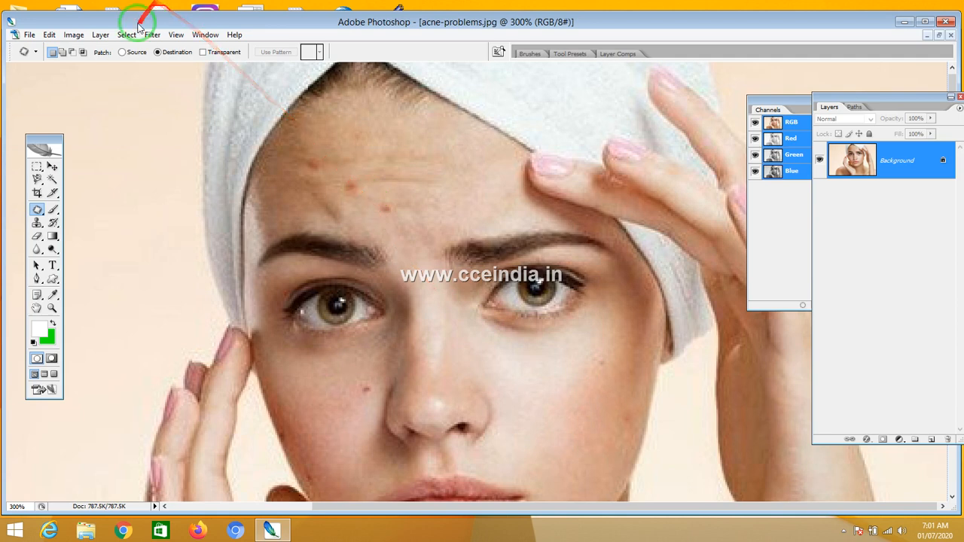
Step: Return the Patch tool to Source mode and patch the forehead blemish nearest the brows with adjacent clean skin
{"action": "left_click", "coordinate": [128, 53]}
{"action": "left_click_drag", "start_coordinate": [285, 117], "coordinate": [374, 181]}
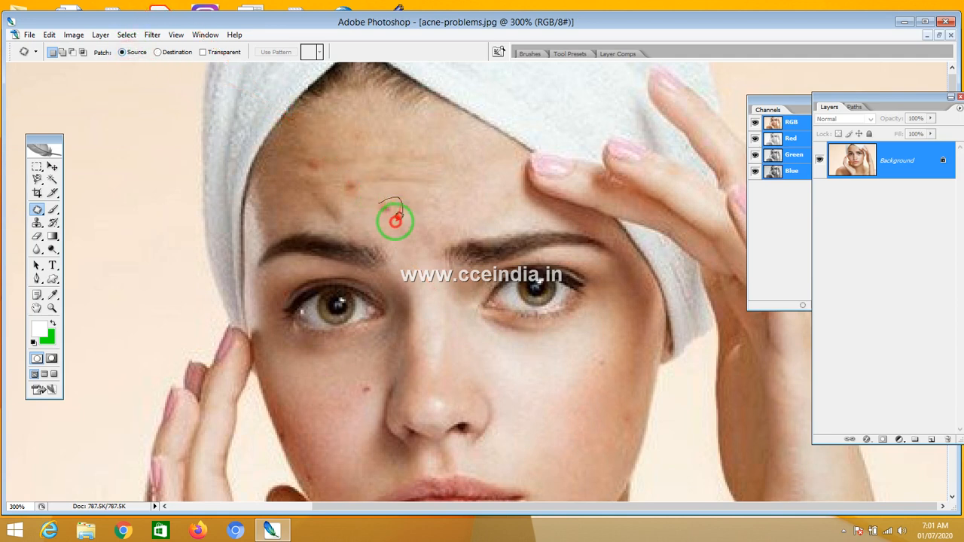
{"action": "left_click_drag", "start_coordinate": [375, 205], "coordinate": [461, 190]}
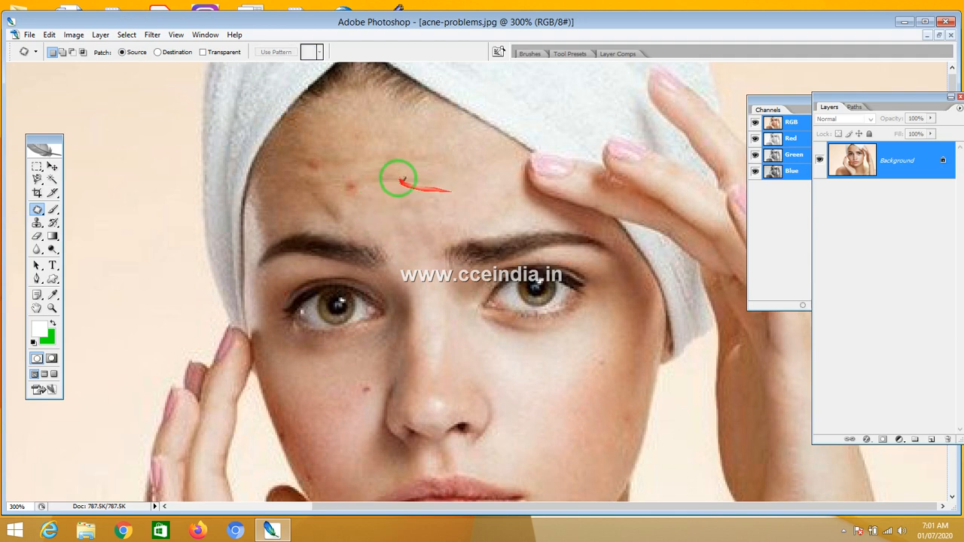
Step: Set the Patch tool to Destination and cover the lower of the two remaining forehead blemishes with a patch of clean forehead skin
{"action": "left_click", "coordinate": [179, 54]}
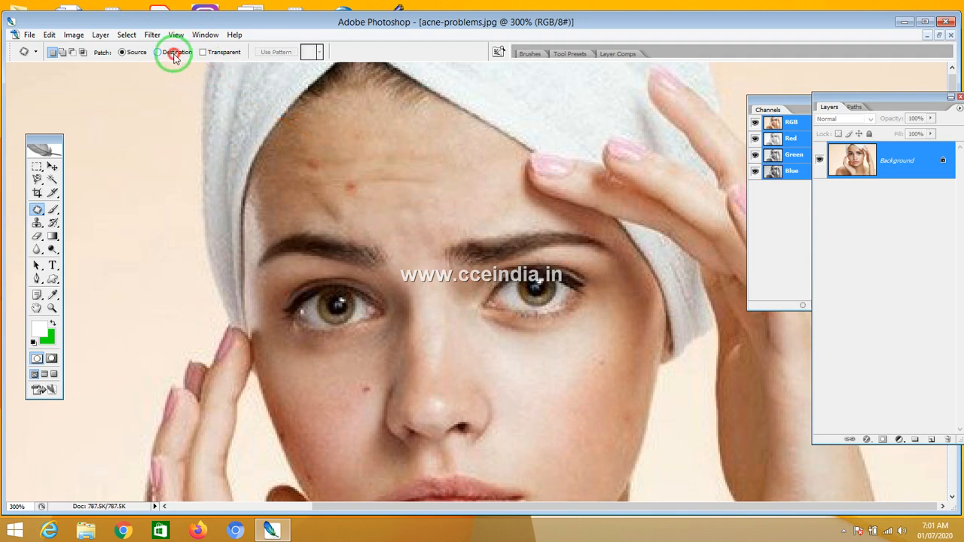
{"action": "mouse_move", "coordinate": [428, 157]}
{"action": "left_mouse_down"}
{"action": "mouse_move", "coordinate": [448, 136]}
{"action": "mouse_move", "coordinate": [459, 154]}
{"action": "mouse_move", "coordinate": [456, 167]}
{"action": "mouse_move", "coordinate": [351, 196]}
{"action": "mouse_move", "coordinate": [424, 208]}
{"action": "mouse_move", "coordinate": [487, 293]}
{"action": "left_mouse_up"}
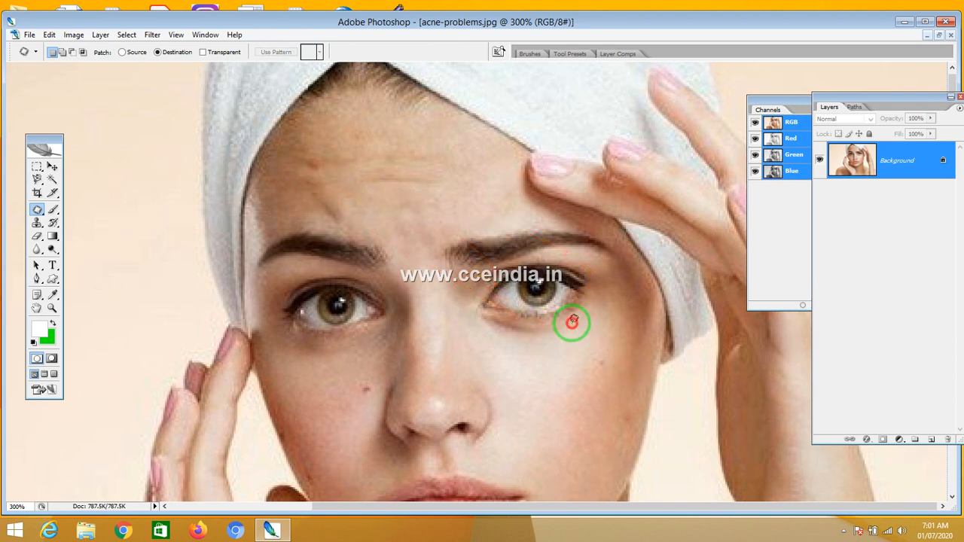
Step: Try copying the eye and eyebrow nearest the raised hand onto the cheek below with the Destination patch, then undo it and deselect
{"action": "mouse_move", "coordinate": [572, 322]}
{"action": "left_mouse_down"}
{"action": "mouse_move", "coordinate": [472, 307]}
{"action": "mouse_move", "coordinate": [453, 277]}
{"action": "mouse_move", "coordinate": [469, 223]}
{"action": "mouse_move", "coordinate": [530, 219]}
{"action": "mouse_move", "coordinate": [603, 237]}
{"action": "left_mouse_up"}
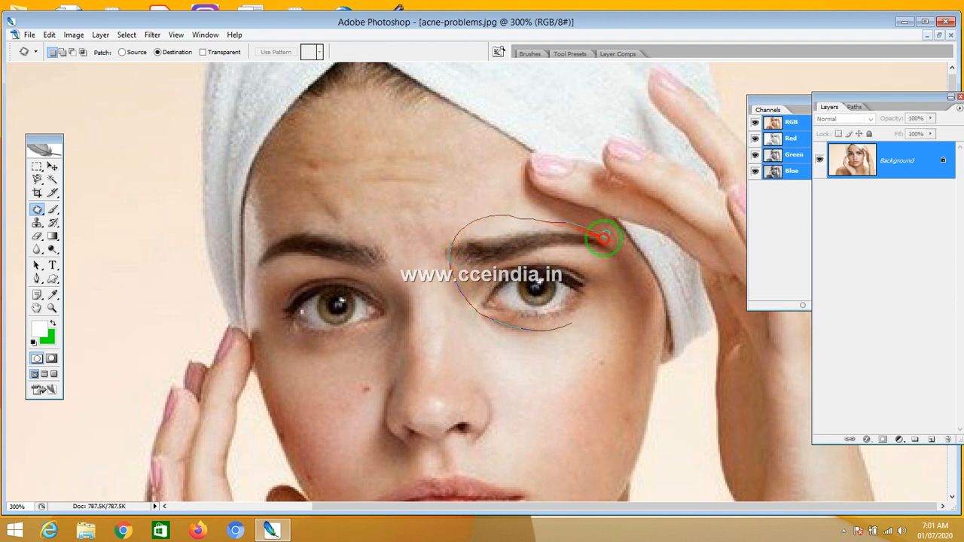
{"action": "left_click_drag", "start_coordinate": [584, 317], "coordinate": [585, 318]}
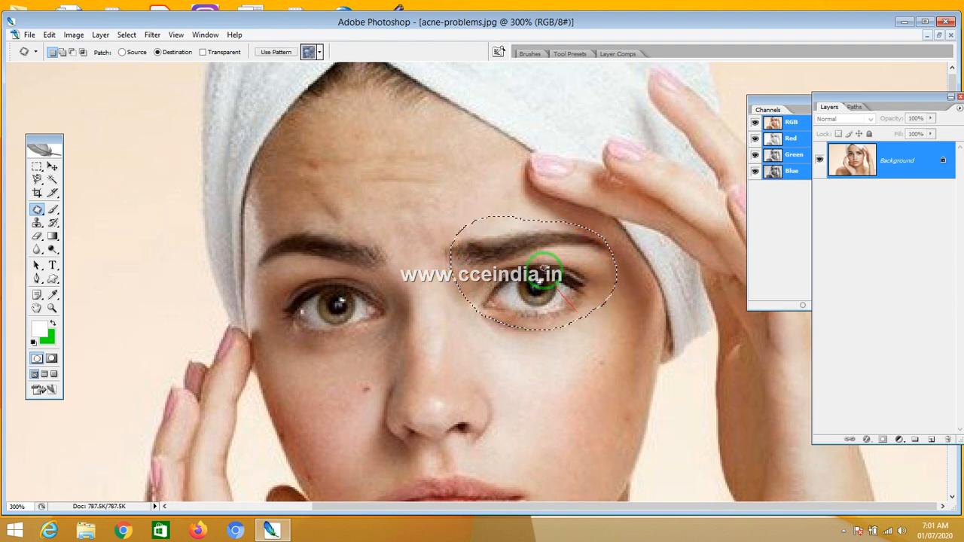
{"action": "mouse_move", "coordinate": [549, 271]}
{"action": "left_mouse_down"}
{"action": "mouse_move", "coordinate": [550, 387]}
{"action": "mouse_move", "coordinate": [575, 424]}
{"action": "left_mouse_up"}
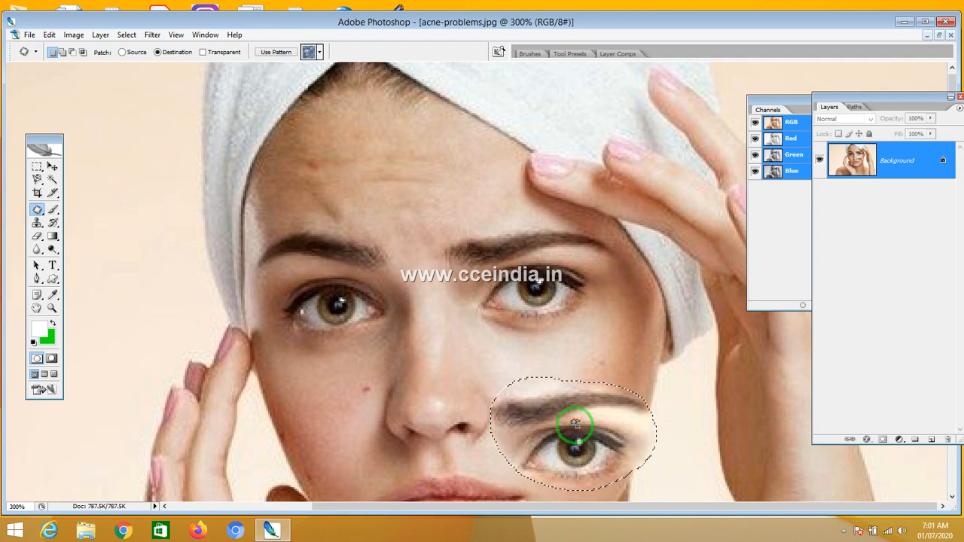
{"action": "key", "text": "ctrl+z"}
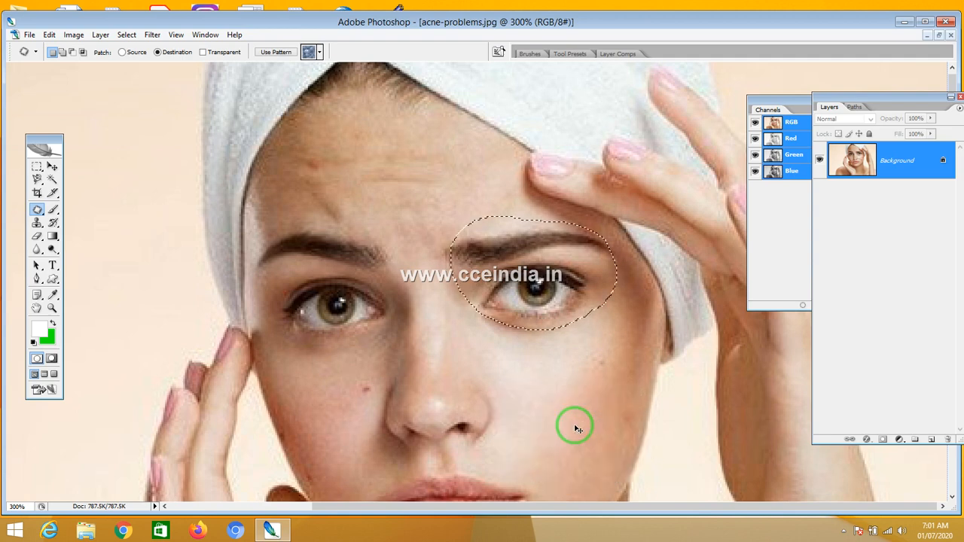
{"action": "left_click", "coordinate": [242, 122]}
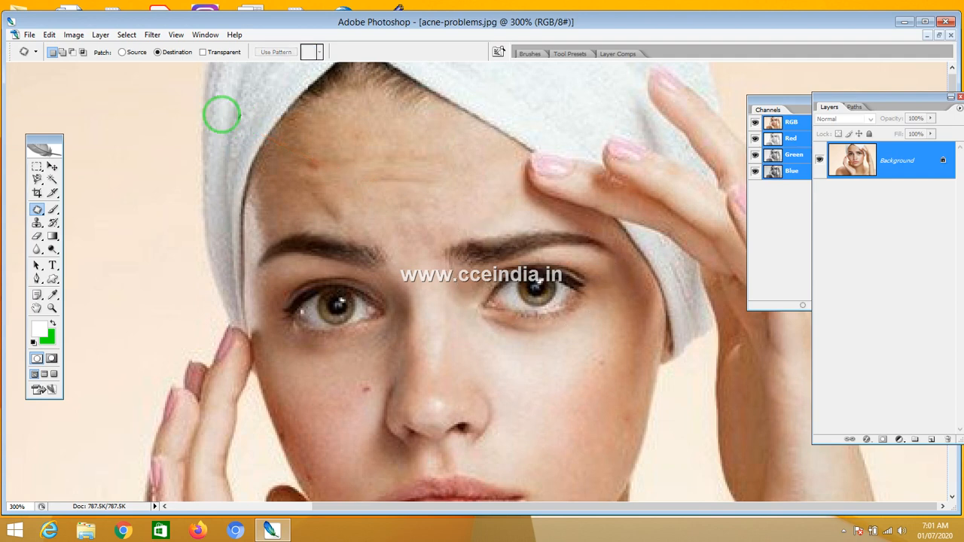
Step: Try replacing the eye and eyebrow nearest the raised hand with forehead skin using a Source patch, then undo it and deselect
{"action": "left_click", "coordinate": [121, 52]}
{"action": "mouse_move", "coordinate": [454, 269]}
{"action": "left_mouse_down"}
{"action": "mouse_move", "coordinate": [523, 206]}
{"action": "mouse_move", "coordinate": [635, 293]}
{"action": "mouse_move", "coordinate": [495, 348]}
{"action": "left_mouse_up"}
{"action": "left_click_drag", "start_coordinate": [532, 307], "coordinate": [382, 197]}
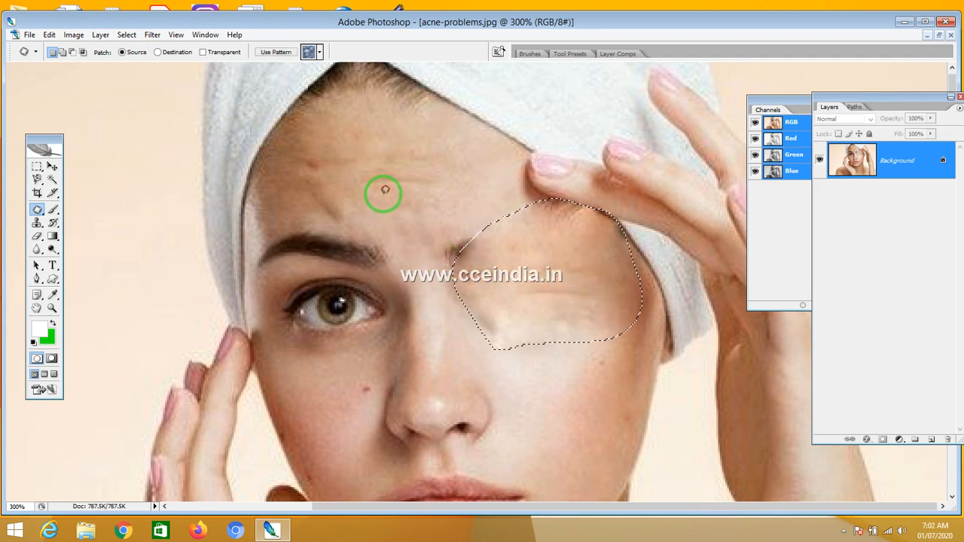
{"action": "key", "text": "ctrl+z"}
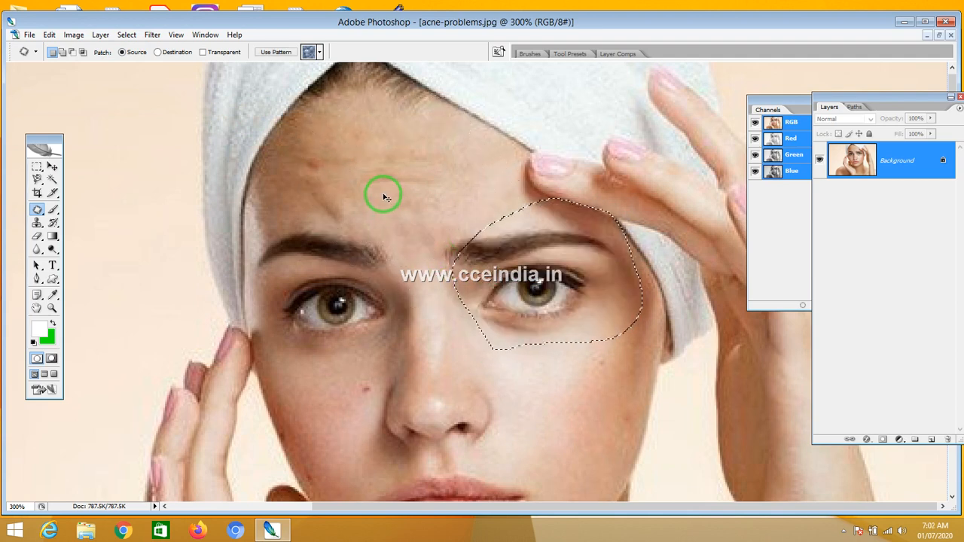
{"action": "key", "text": "ctrl+d"}
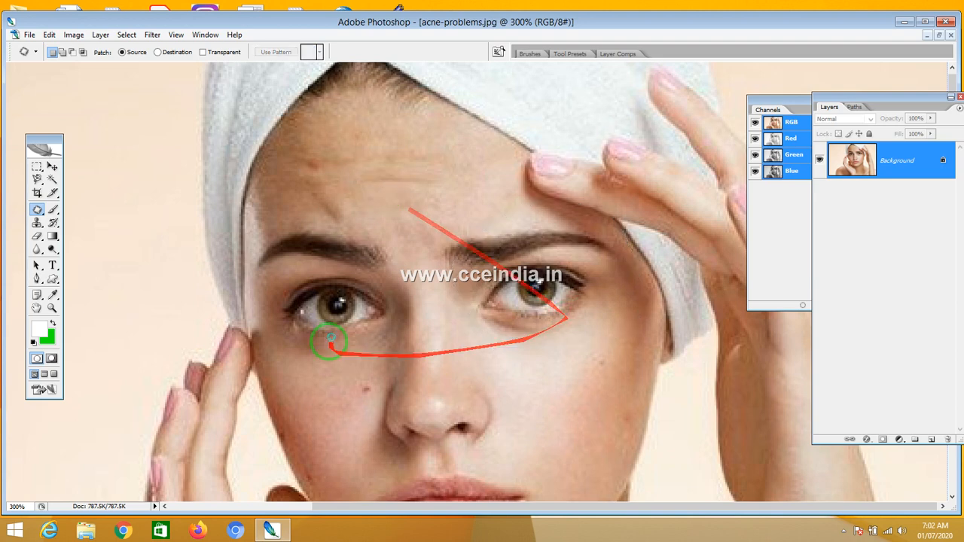
Step: Apply the Red Eye tool over the iris and pupil of the eye above the cheek blemish beside the nose
{"action": "key", "text": "ctrl+0"}
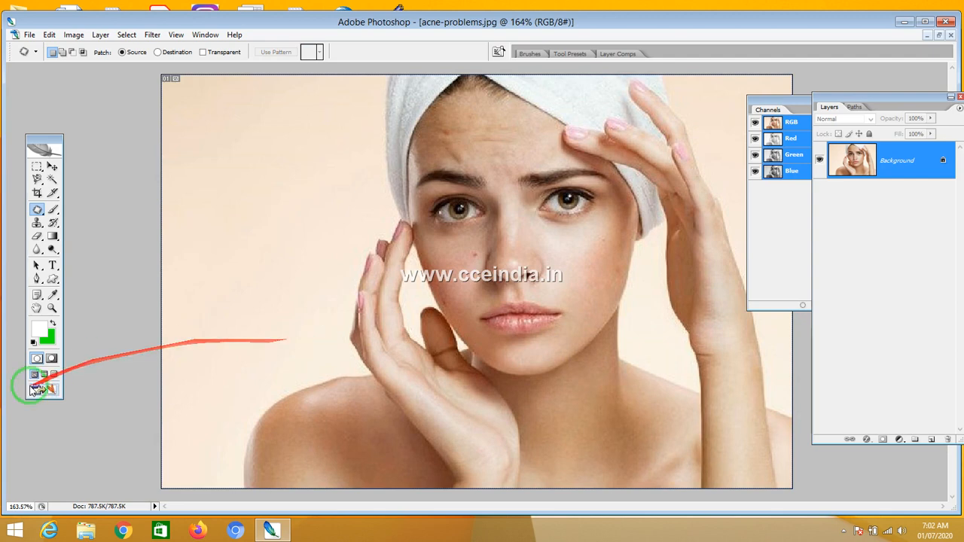
{"action": "left_click", "coordinate": [37, 221]}
{"action": "left_click", "coordinate": [36, 213]}
{"action": "right_click", "coordinate": [37, 213]}
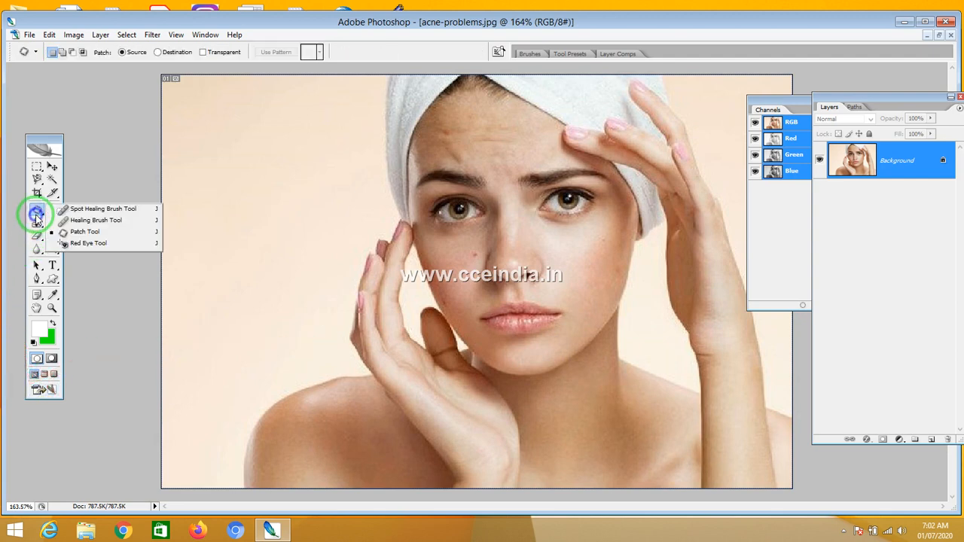
{"action": "left_click", "coordinate": [79, 244]}
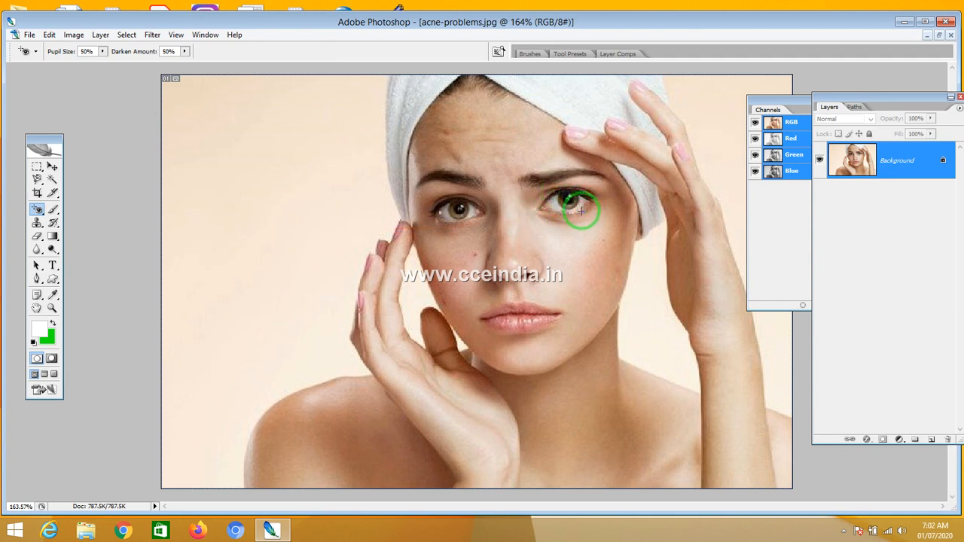
{"action": "key", "text": "z"}
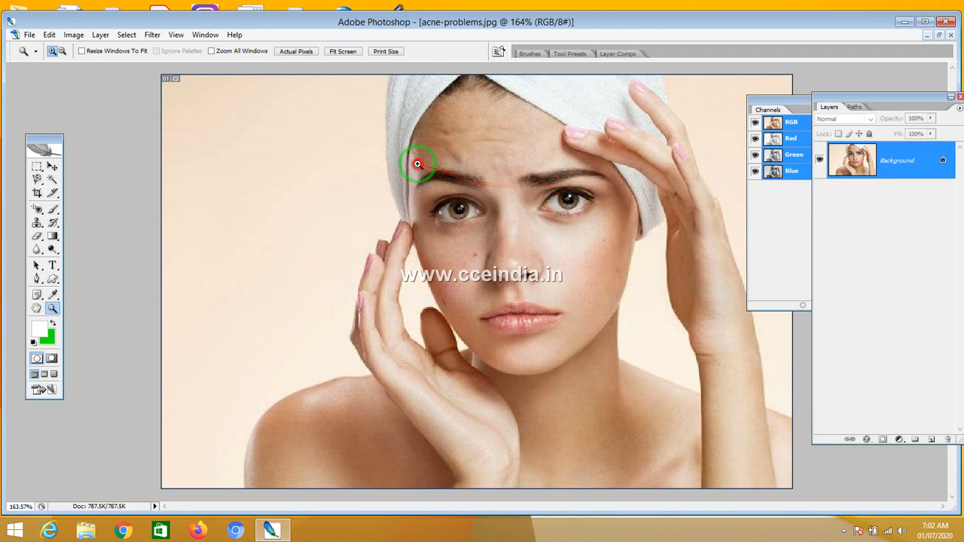
{"action": "left_click_drag", "start_coordinate": [417, 163], "coordinate": [595, 269]}
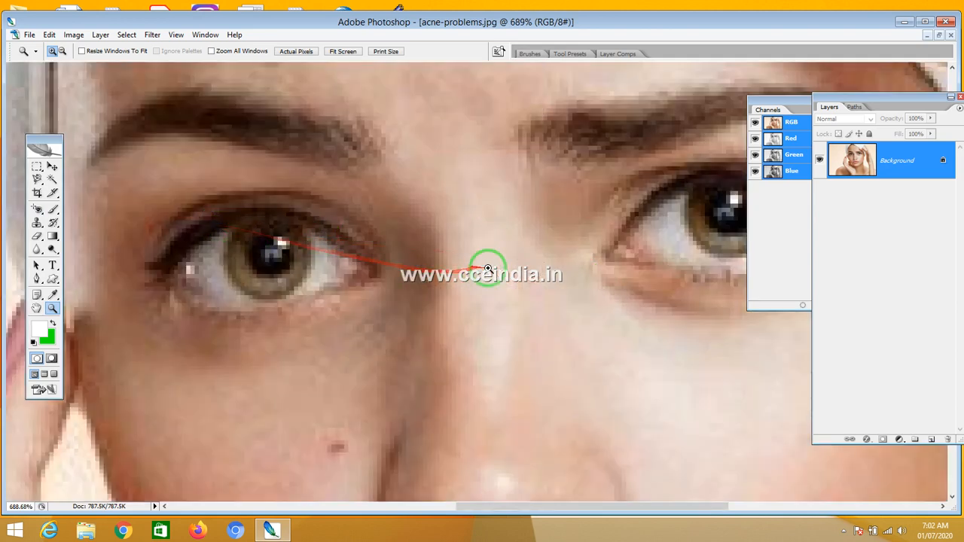
{"action": "left_click", "coordinate": [45, 212]}
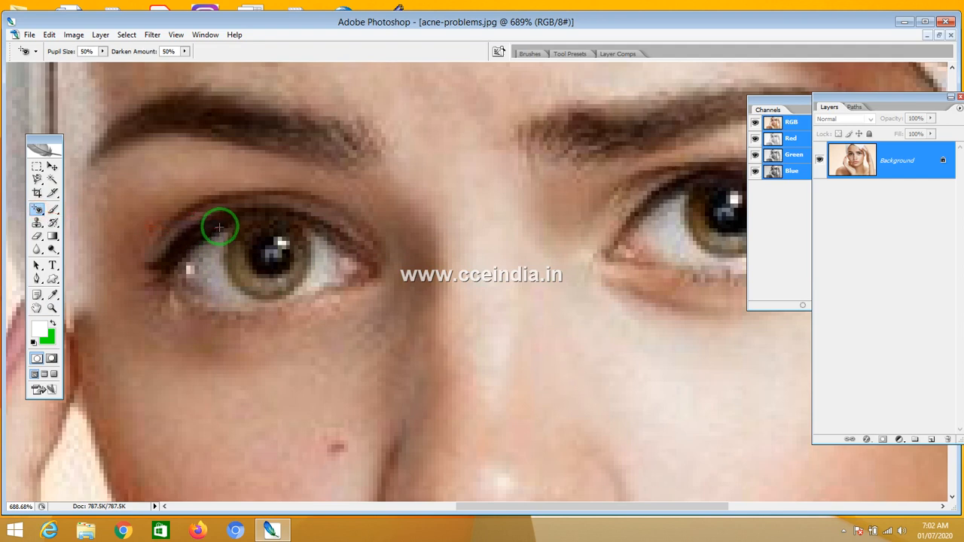
{"action": "left_click_drag", "start_coordinate": [225, 220], "coordinate": [310, 294]}
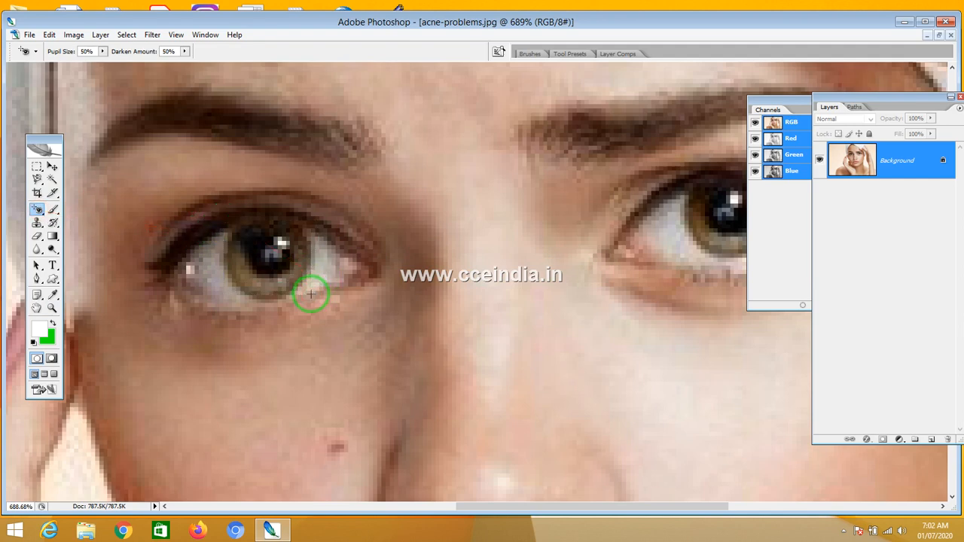